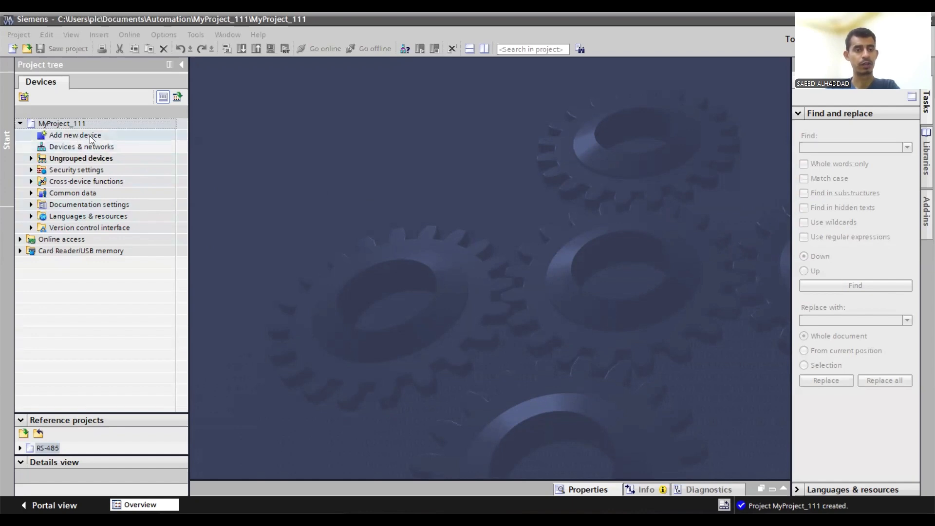
- Start adding a SIMATIC S7-1200 controller, choosing CPU 1215C DC/DC/DC with article number 6ES7 215-1AG40-0XB0
{"action": "left_click", "coordinate": [52, 135]}
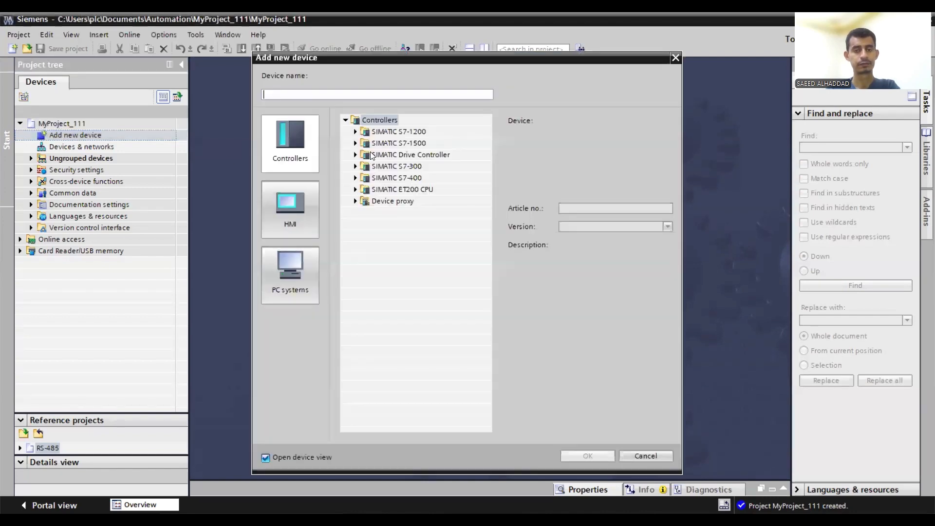
{"action": "left_click", "coordinate": [355, 132]}
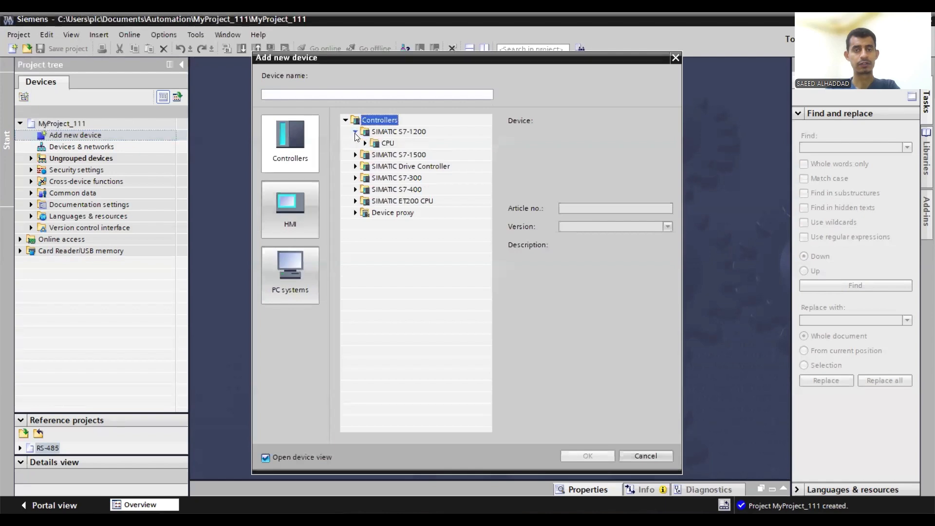
{"action": "left_click", "coordinate": [365, 143]}
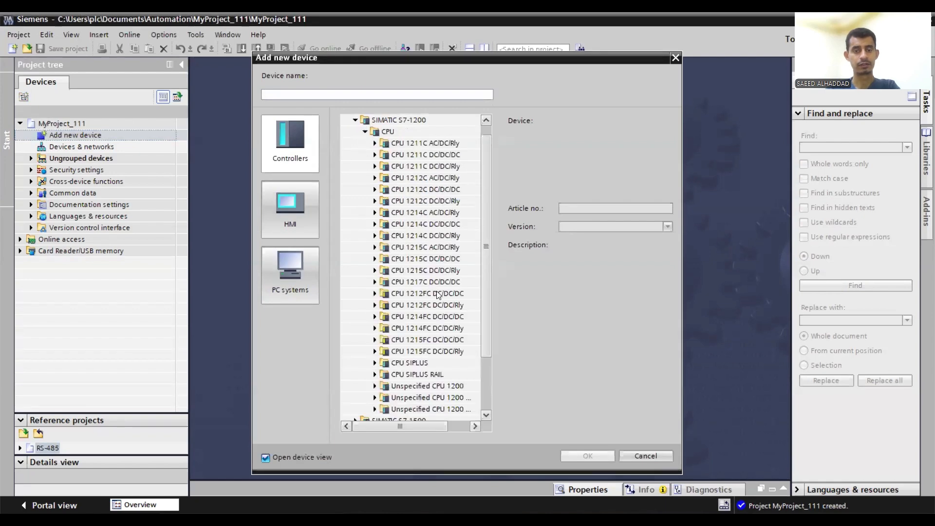
{"action": "scroll", "coordinate": [437, 291], "scroll_direction": "down", "scroll_amount": 1}
{"action": "left_click_drag", "start_coordinate": [485, 229], "coordinate": [485, 220]}
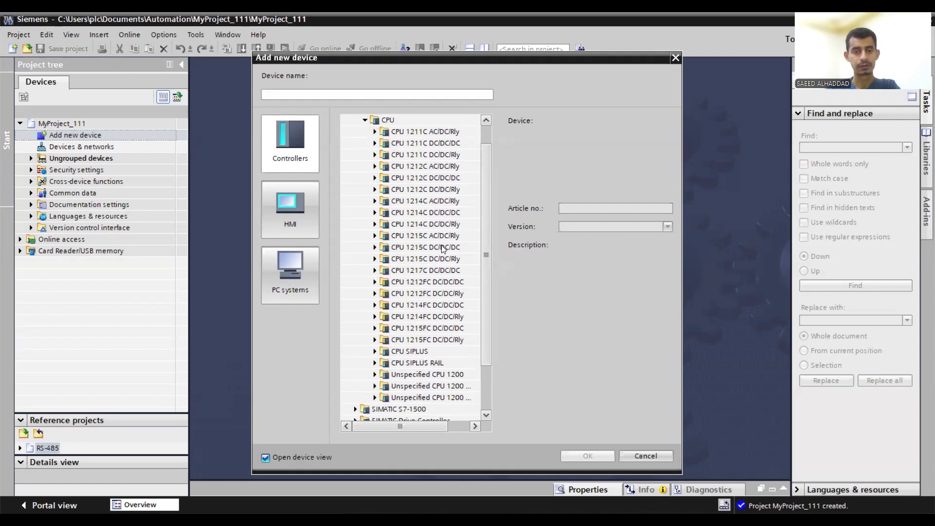
{"action": "left_click", "coordinate": [399, 248]}
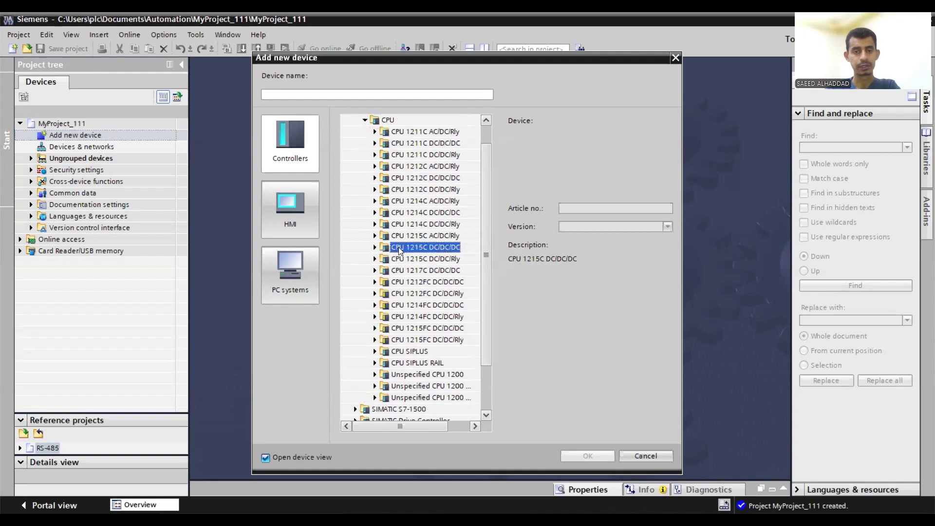
{"action": "double_click", "coordinate": [426, 249]}
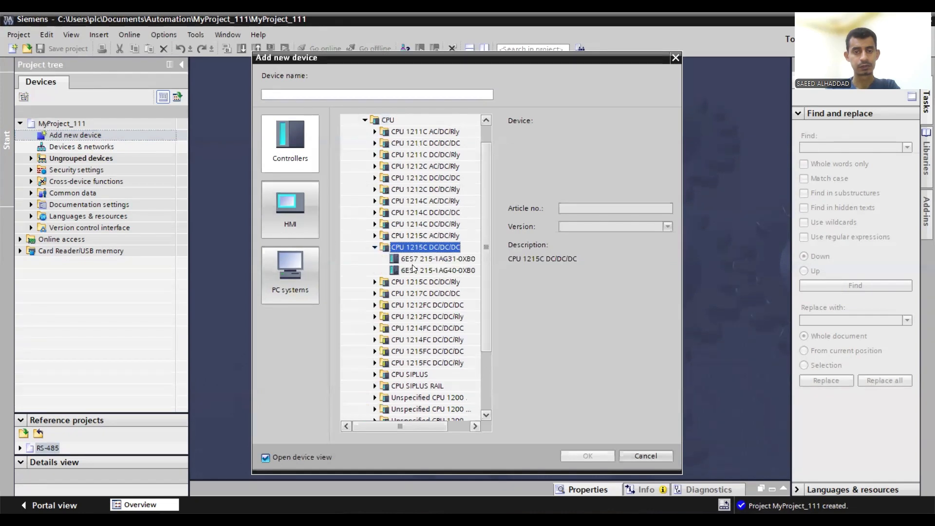
{"action": "left_click", "coordinate": [437, 269]}
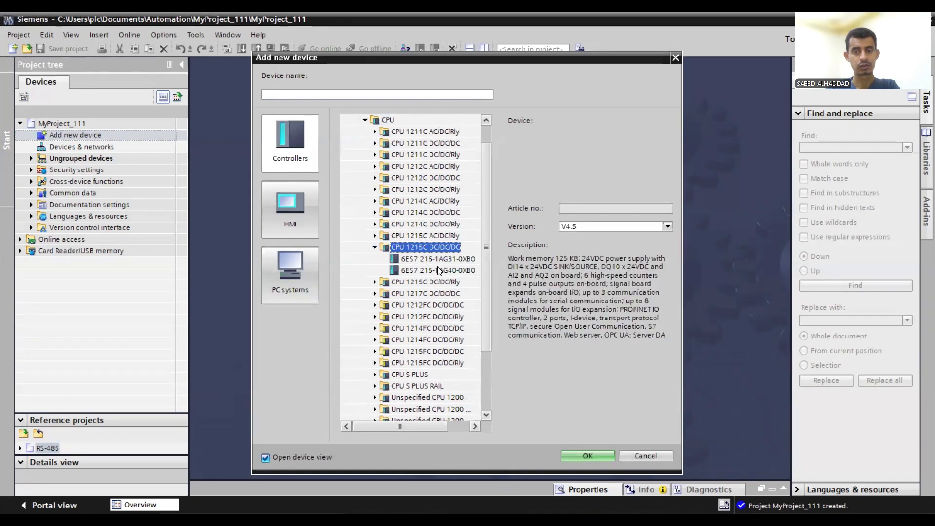
- Set the new controller's firmware version to V4.2 and add it to the project
{"action": "left_click", "coordinate": [649, 226]}
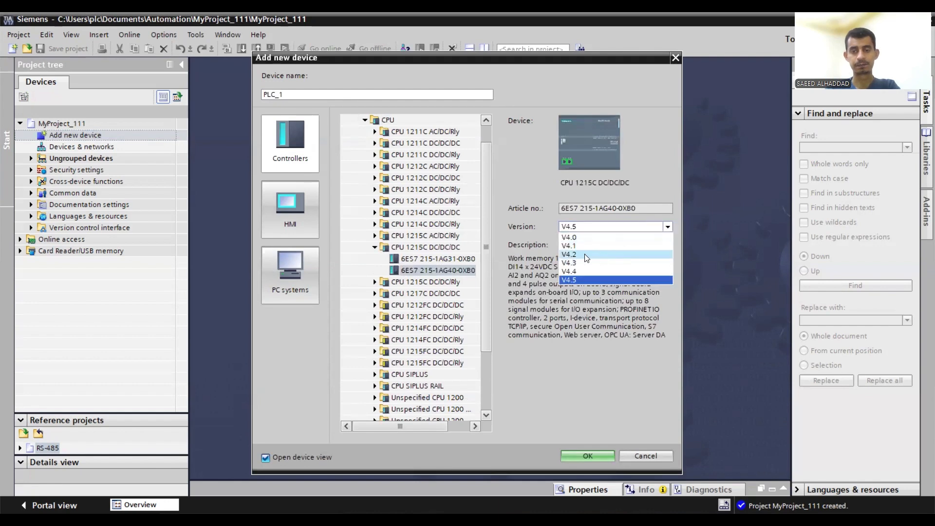
{"action": "left_click", "coordinate": [586, 256]}
{"action": "left_click", "coordinate": [581, 226]}
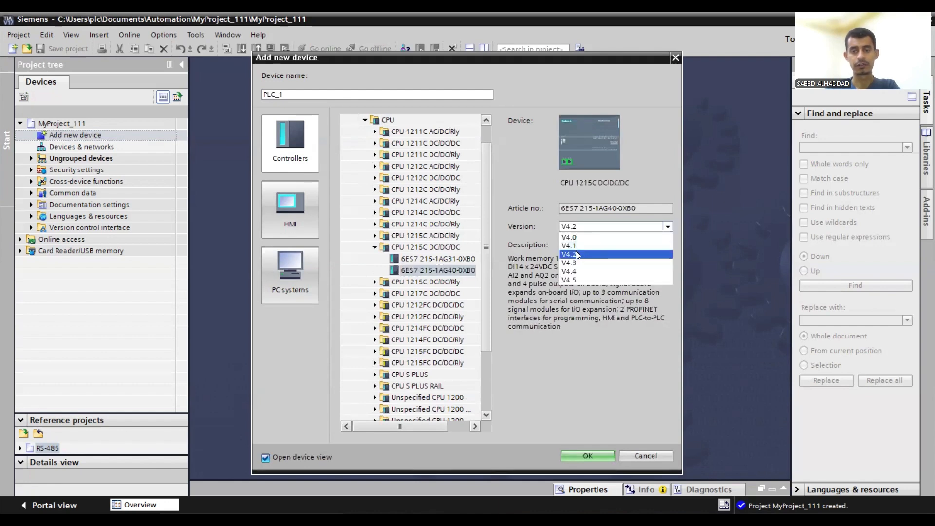
{"action": "left_click", "coordinate": [589, 255]}
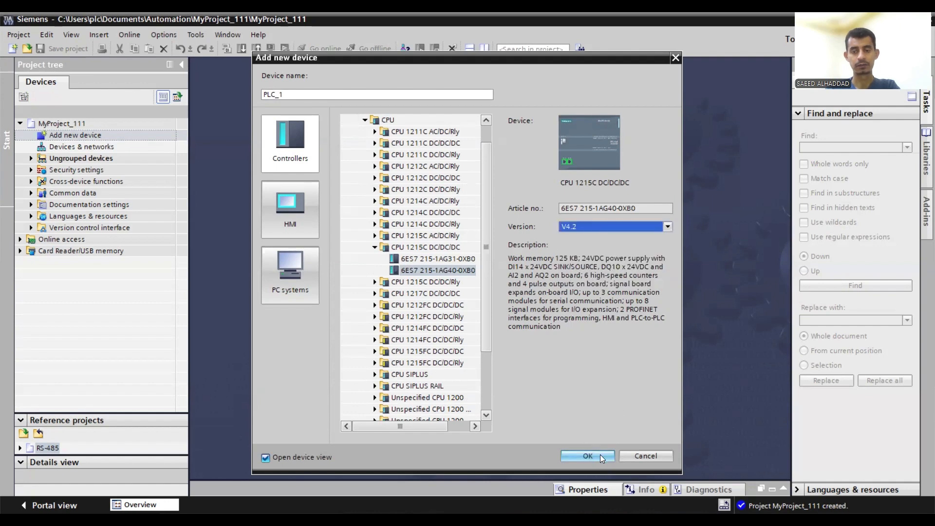
{"action": "left_click", "coordinate": [599, 455]}
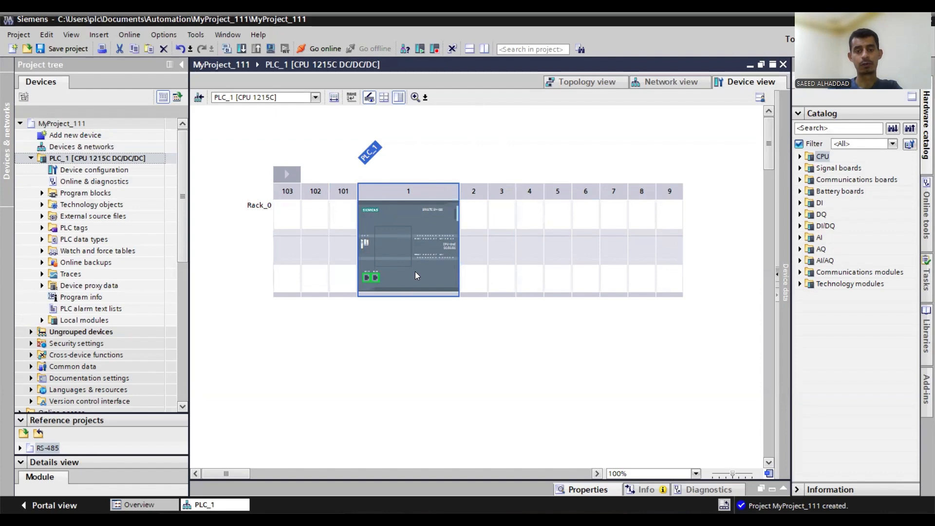
- Open the device replacement dialog for PLC_1 and select 6ES7 215-1AG40-0XB0 under CPU 1215C DC/DC/DC as the new device
{"action": "right_click", "coordinate": [426, 213]}
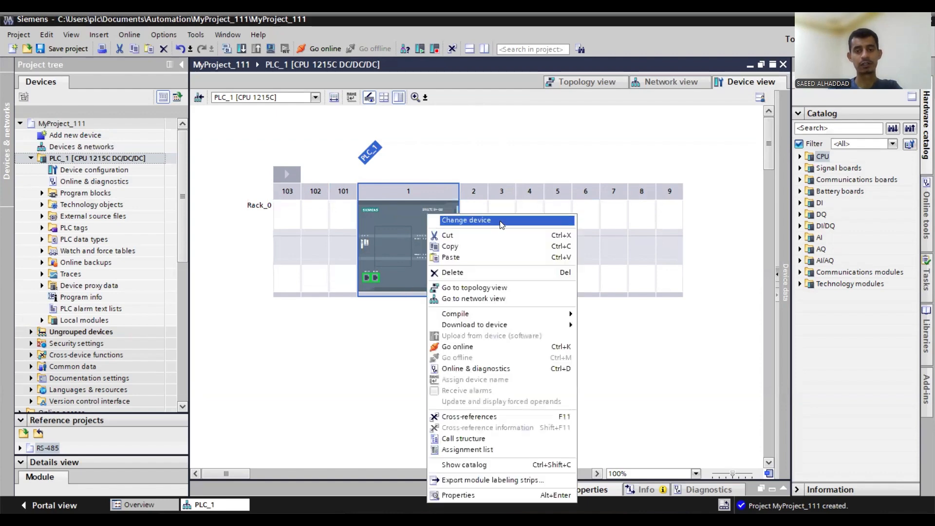
{"action": "left_click", "coordinate": [486, 220]}
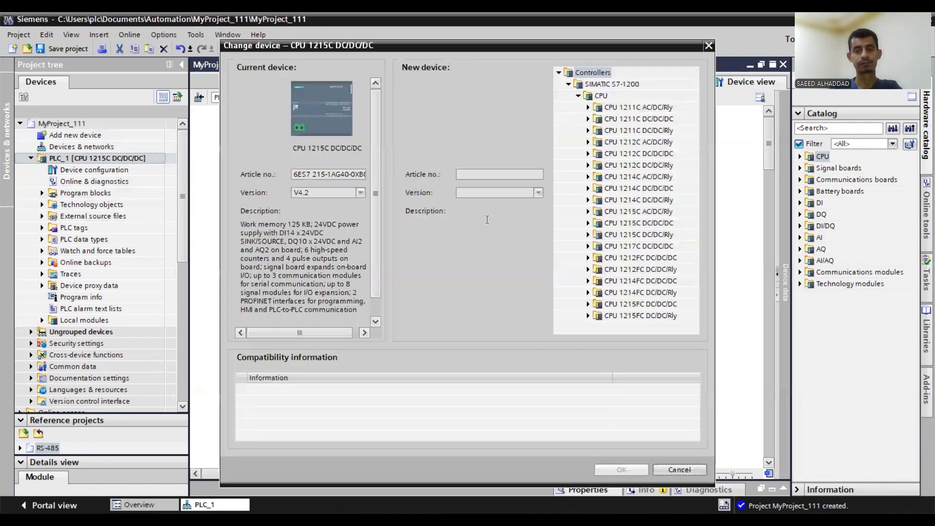
{"action": "left_click", "coordinate": [651, 225]}
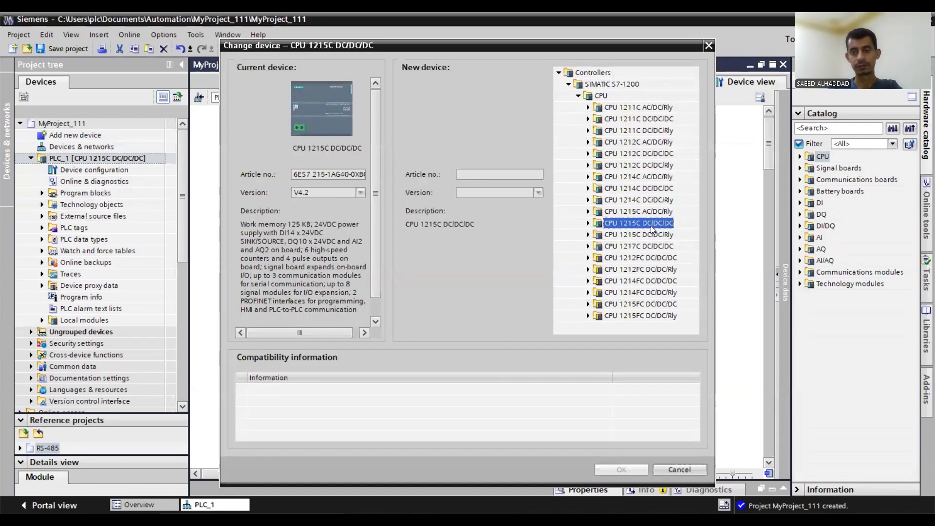
{"action": "left_click", "coordinate": [588, 224]}
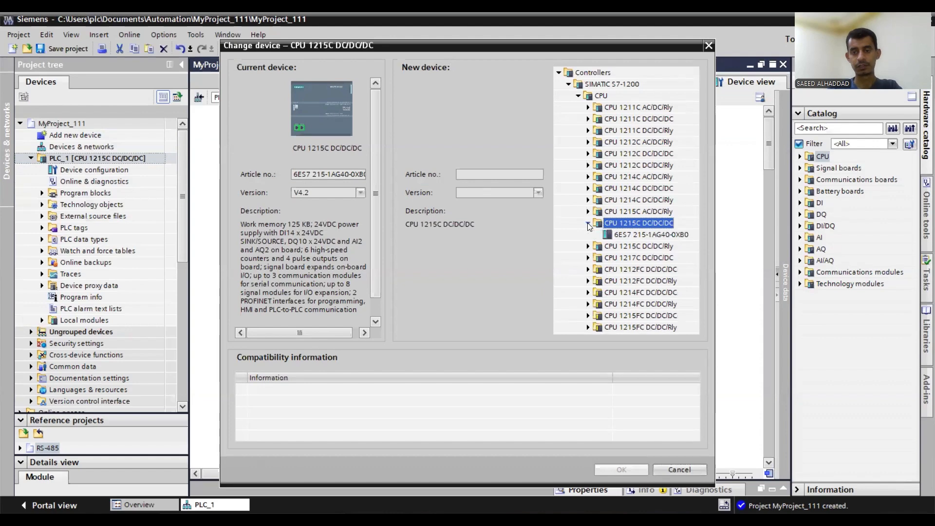
{"action": "left_click", "coordinate": [652, 235]}
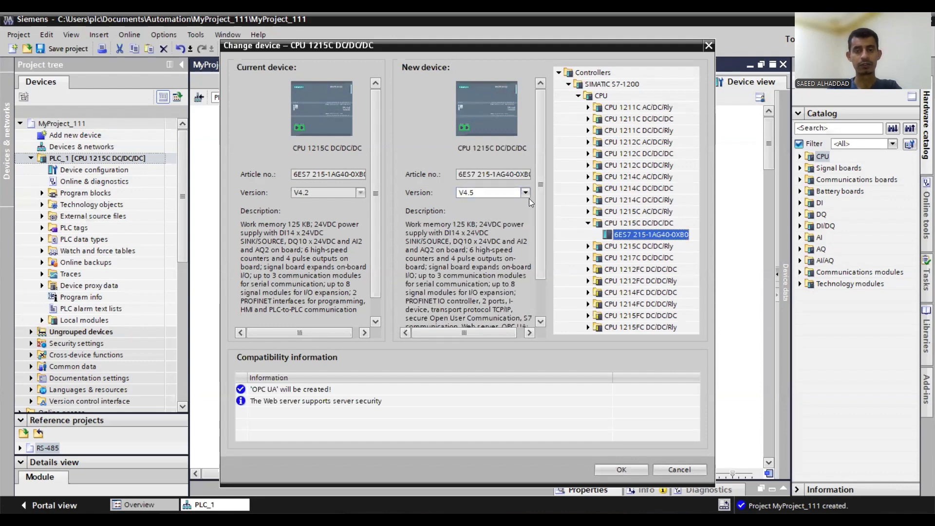
- Compare the feature descriptions of the current V4.2 and new V4.5 CPU, and cancel the device change
{"action": "scroll", "coordinate": [539, 174], "scroll_direction": "down", "scroll_amount": 2}
{"action": "scroll", "coordinate": [278, 207], "scroll_direction": "down", "scroll_amount": 1}
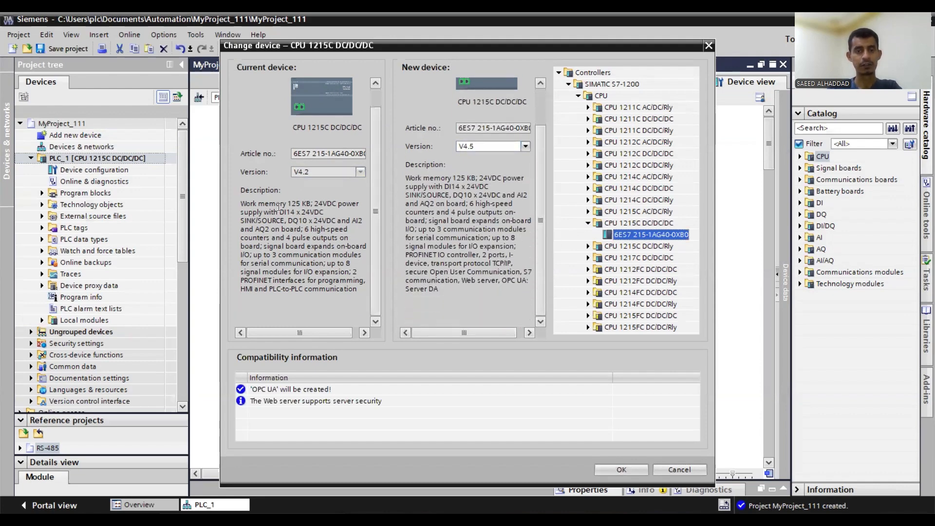
{"action": "left_click_drag", "start_coordinate": [248, 203], "coordinate": [362, 282]}
{"action": "left_click_drag", "start_coordinate": [406, 178], "coordinate": [455, 287]}
{"action": "left_click", "coordinate": [454, 287]}
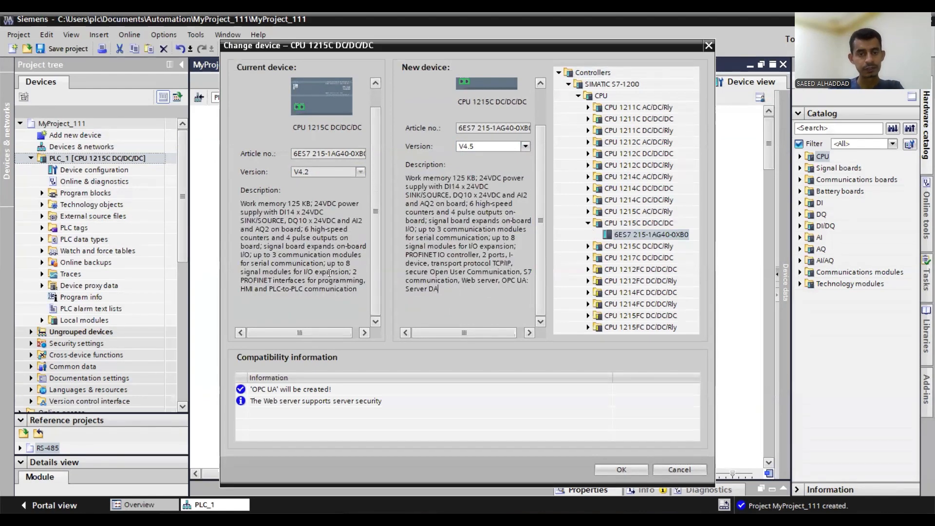
{"action": "left_click_drag", "start_coordinate": [432, 264], "coordinate": [438, 290]}
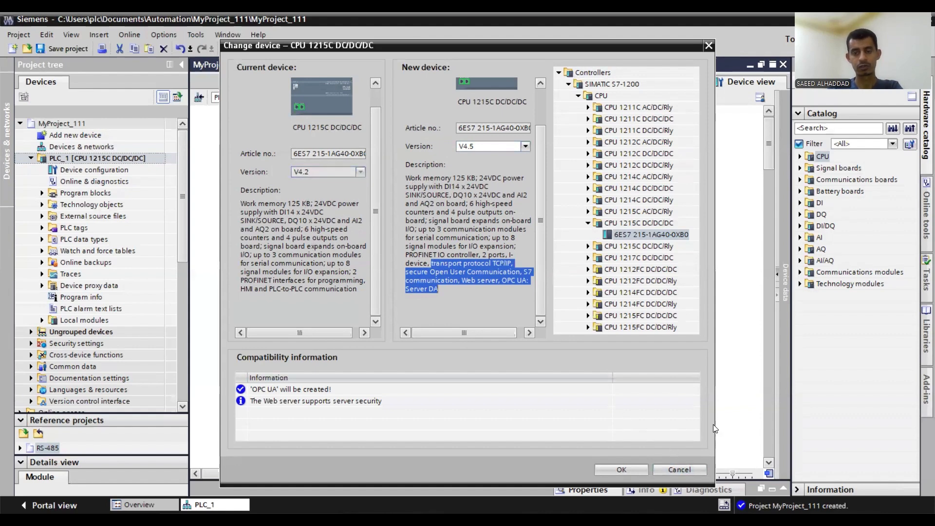
{"action": "left_click", "coordinate": [689, 467]}
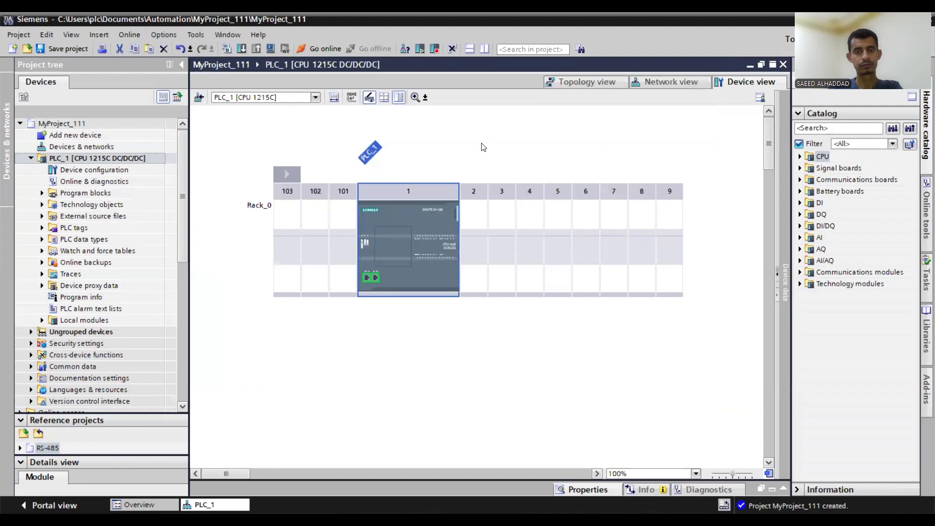
- Go to the network view from PLC_1 and delete the controller from the project
{"action": "right_click", "coordinate": [412, 203]}
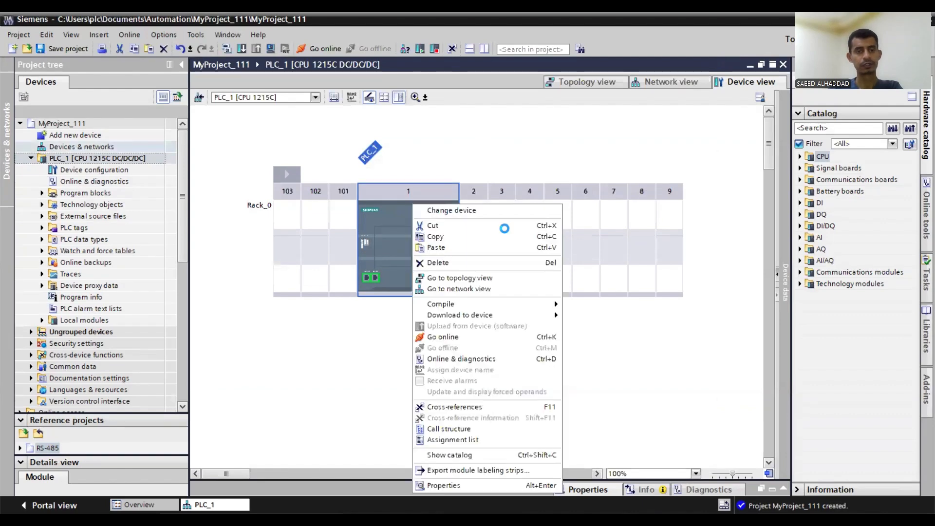
{"action": "left_click", "coordinate": [459, 288]}
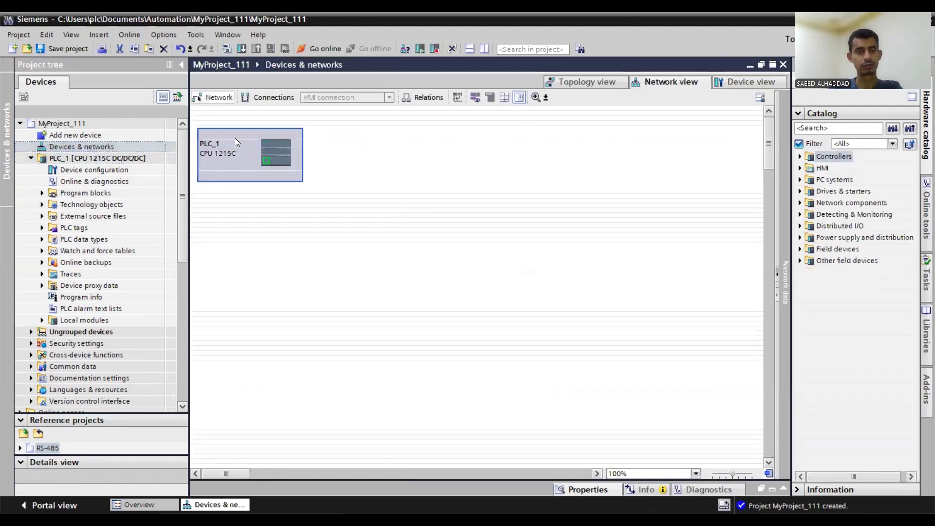
{"action": "right_click", "coordinate": [235, 140]}
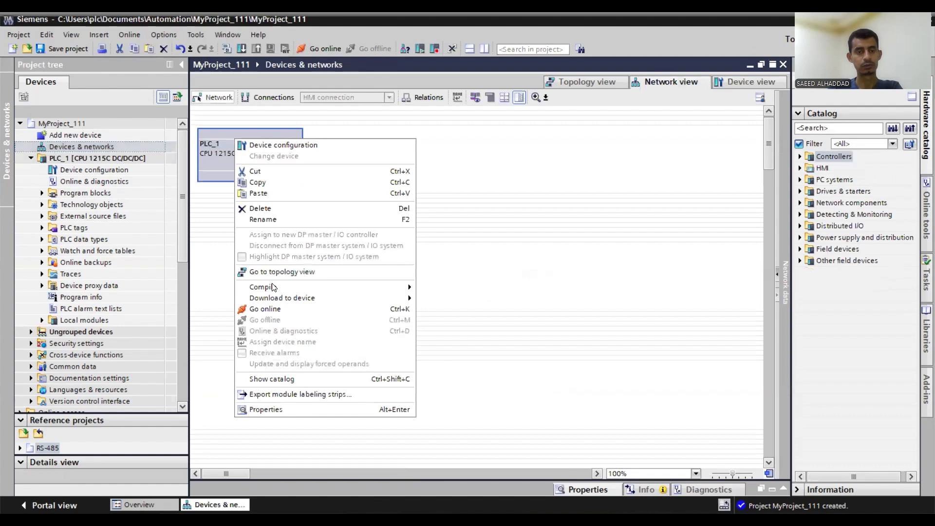
{"action": "left_click", "coordinate": [260, 209]}
{"action": "left_click", "coordinate": [503, 303]}
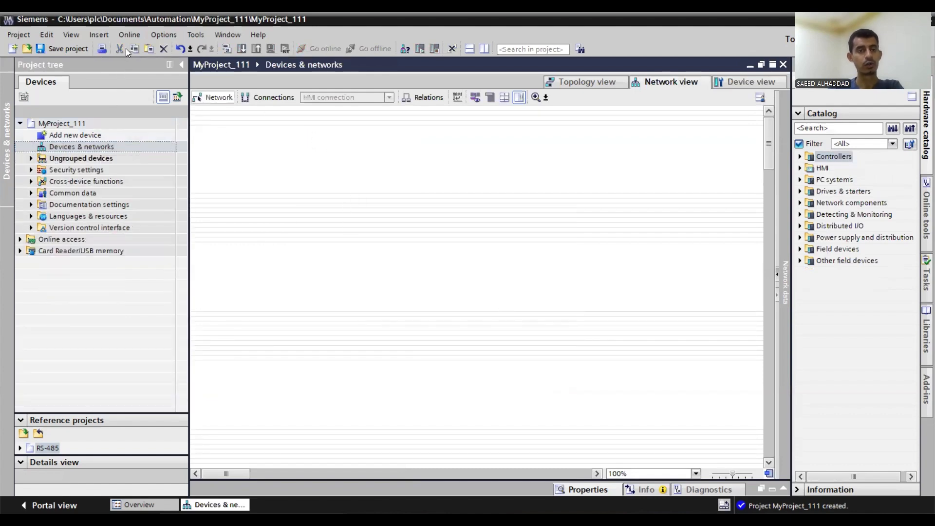
- Search for accessible devices through the PN/IE interface on the Realtek PCIe GbE Family Controller and show plc_1 in the project tree
{"action": "left_click", "coordinate": [131, 34]}
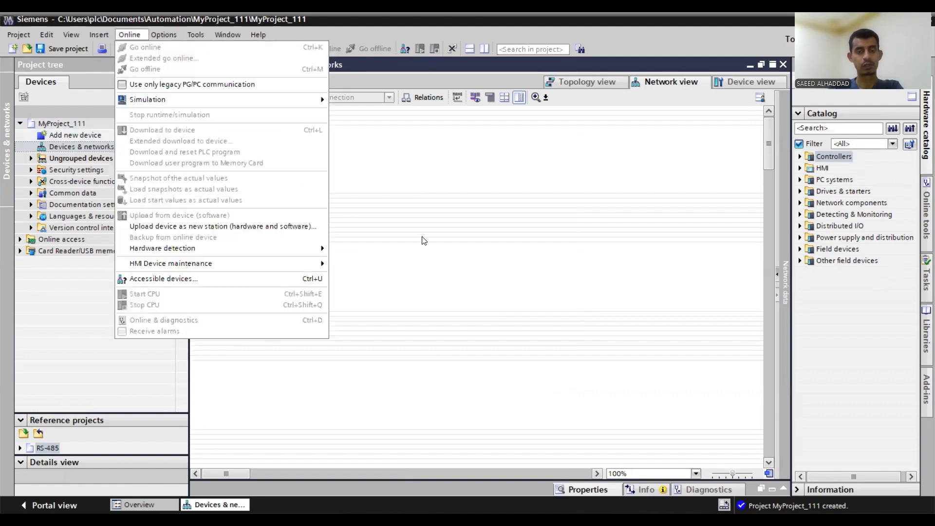
{"action": "left_click", "coordinate": [132, 31]}
{"action": "left_click", "coordinate": [193, 280]}
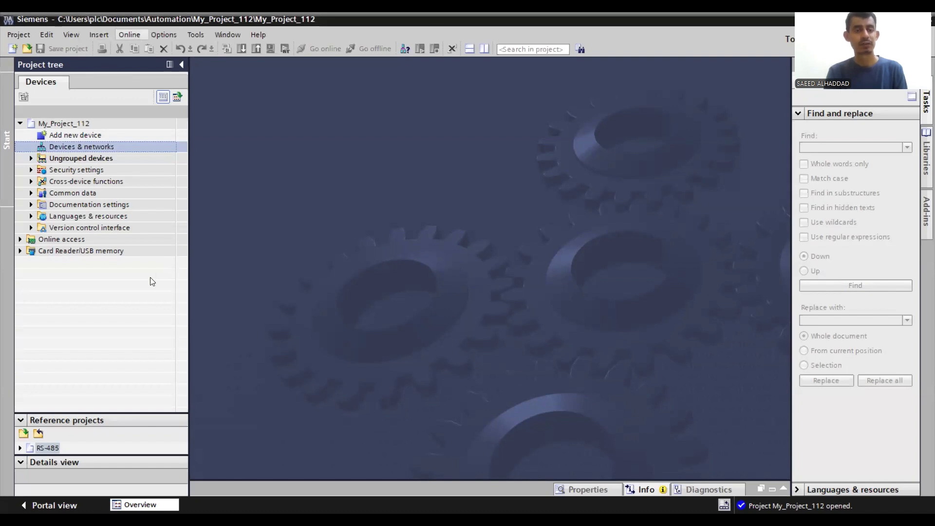
{"action": "left_click", "coordinate": [214, 280]}
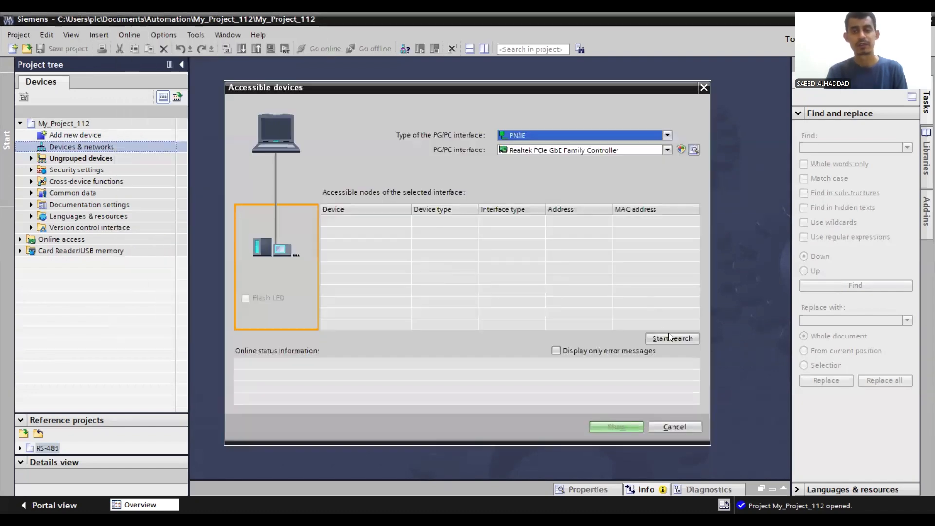
{"action": "left_click", "coordinate": [681, 338]}
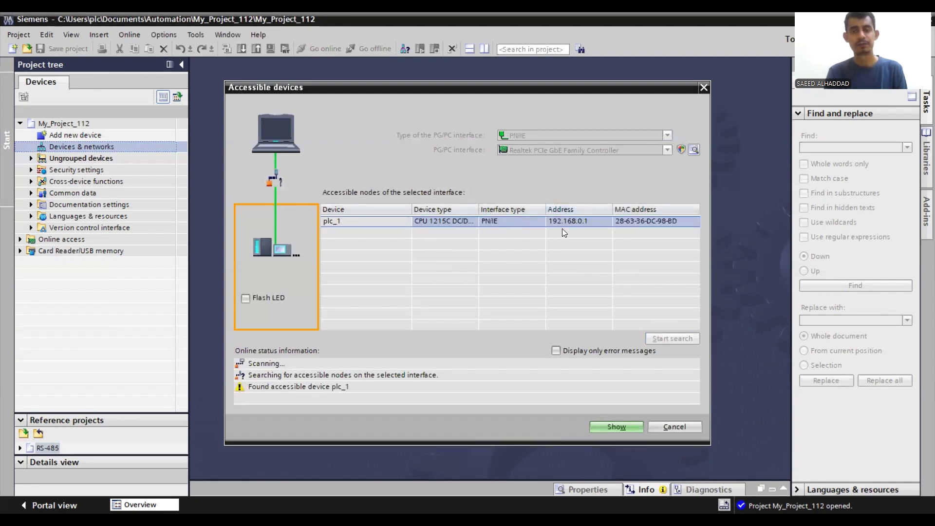
{"action": "left_click", "coordinate": [616, 427]}
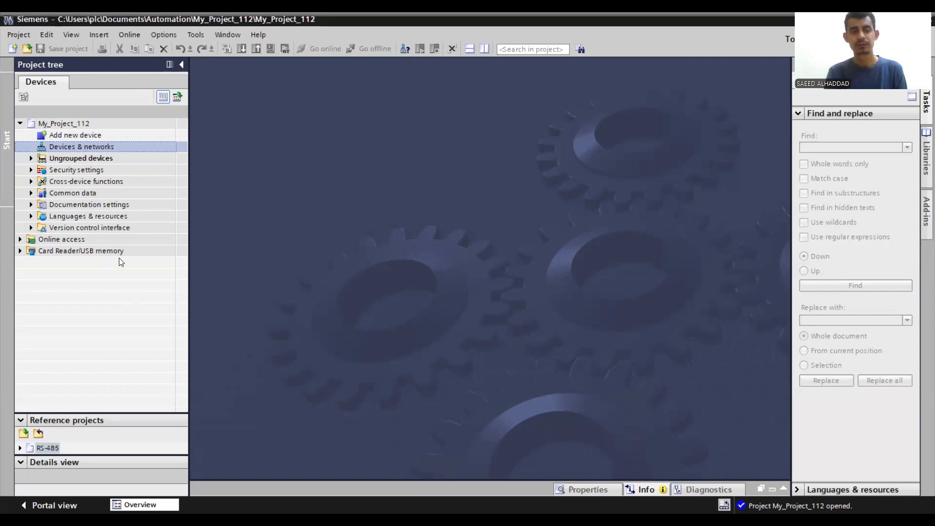
- Open the online diagnostics of plc_1 under the Realtek PCIe GbE Family Controller and examine its general module data and firmware version
{"action": "double_click", "coordinate": [73, 239]}
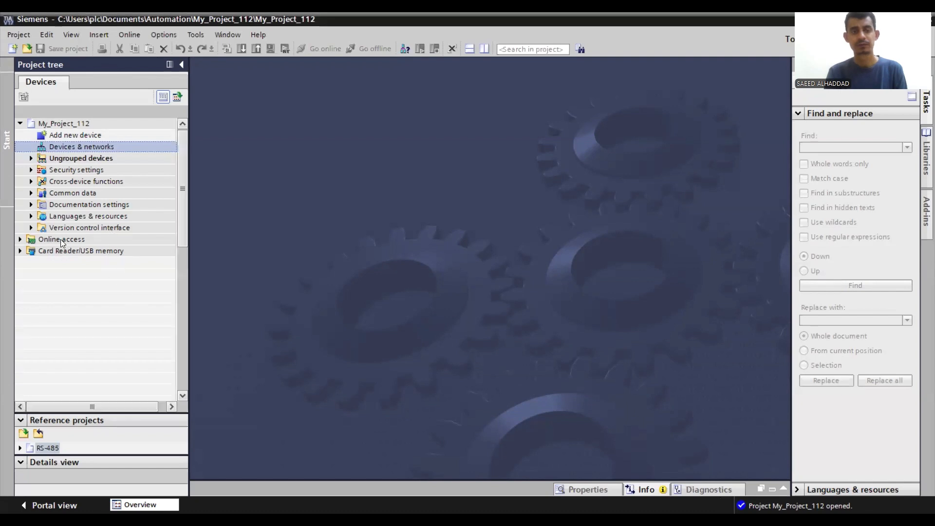
{"action": "scroll", "coordinate": [144, 320], "scroll_direction": "down", "scroll_amount": 2}
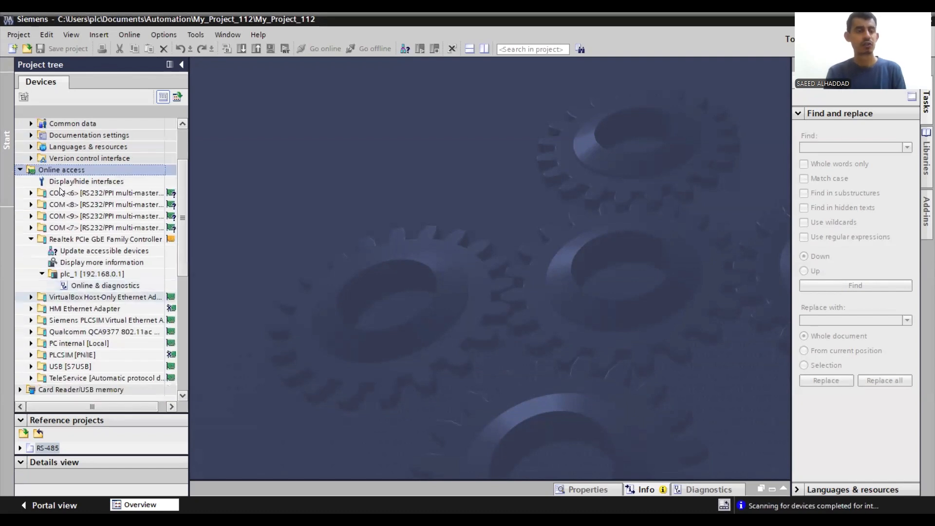
{"action": "left_click", "coordinate": [74, 273]}
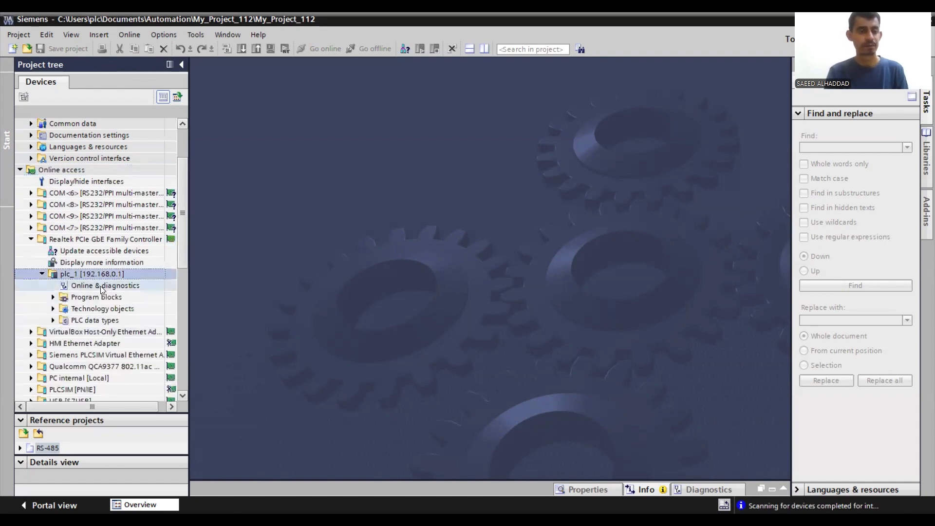
{"action": "left_click", "coordinate": [100, 285]}
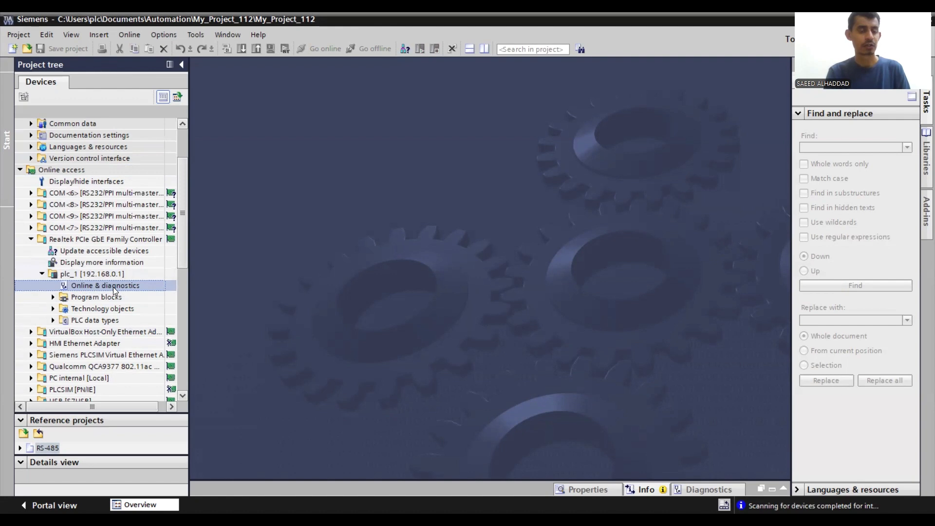
{"action": "double_click", "coordinate": [126, 287]}
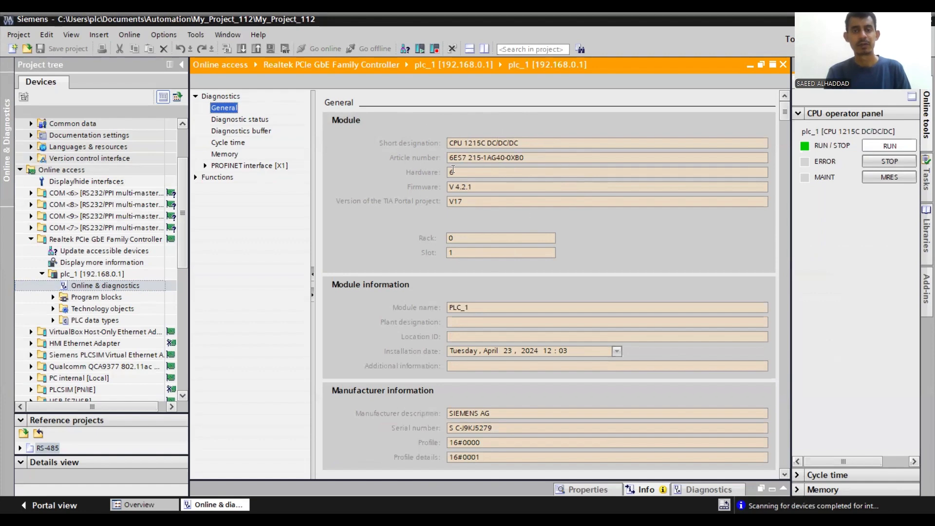
{"action": "left_click", "coordinate": [472, 188]}
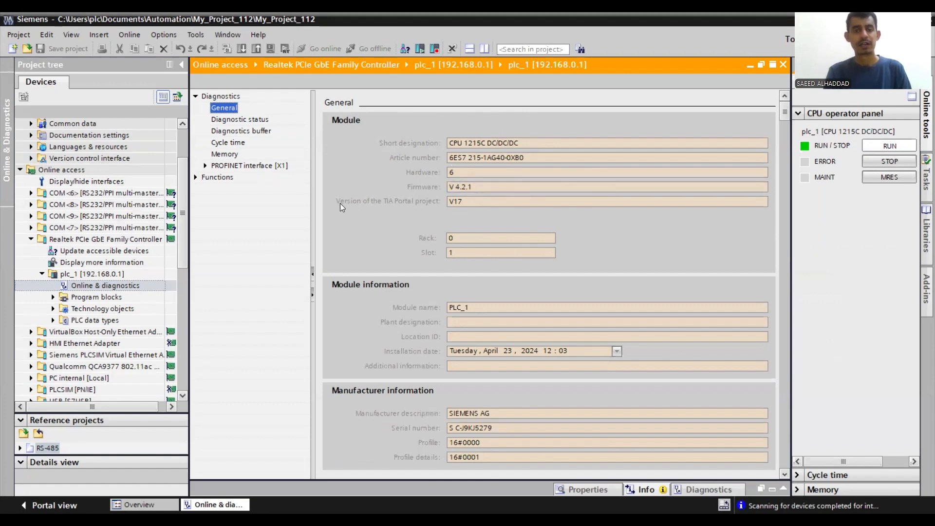
- Examine the version of the TIA Portal project in plc_1's general module data
{"action": "left_click_drag", "start_coordinate": [464, 203], "coordinate": [444, 203]}
{"action": "left_click", "coordinate": [462, 203]}
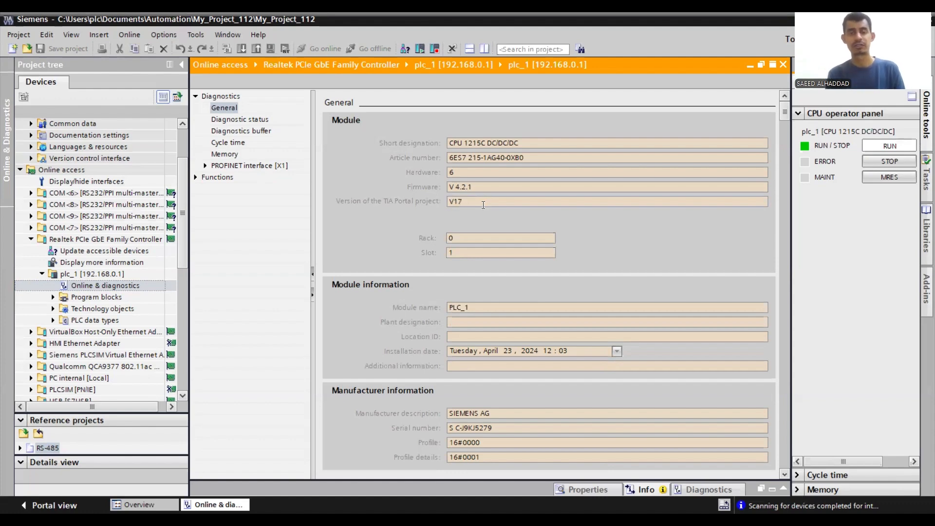
{"action": "mouse_move", "coordinate": [466, 202]}
{"action": "left_mouse_down"}
{"action": "mouse_move", "coordinate": [431, 203]}
{"action": "mouse_move", "coordinate": [448, 203]}
{"action": "left_mouse_up"}
{"action": "left_click", "coordinate": [470, 205]}
{"action": "left_click", "coordinate": [459, 201]}
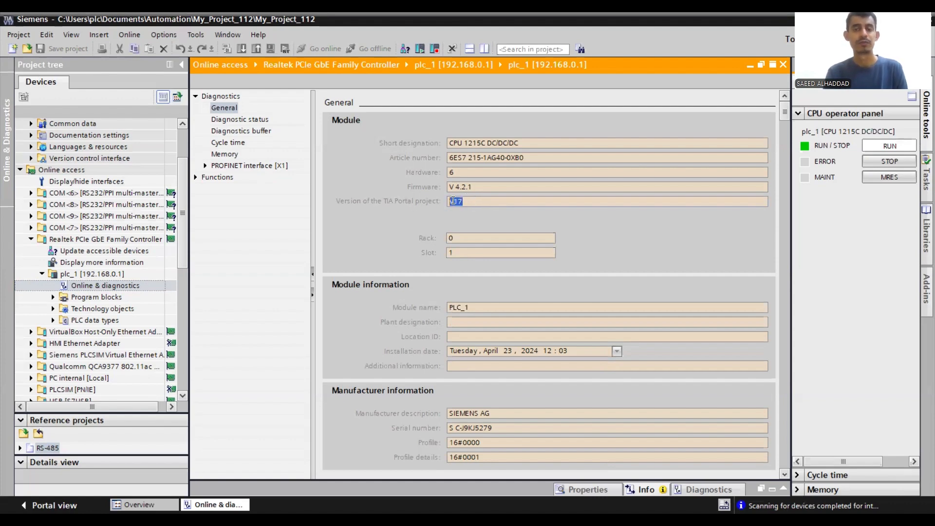
{"action": "left_click", "coordinate": [468, 202]}
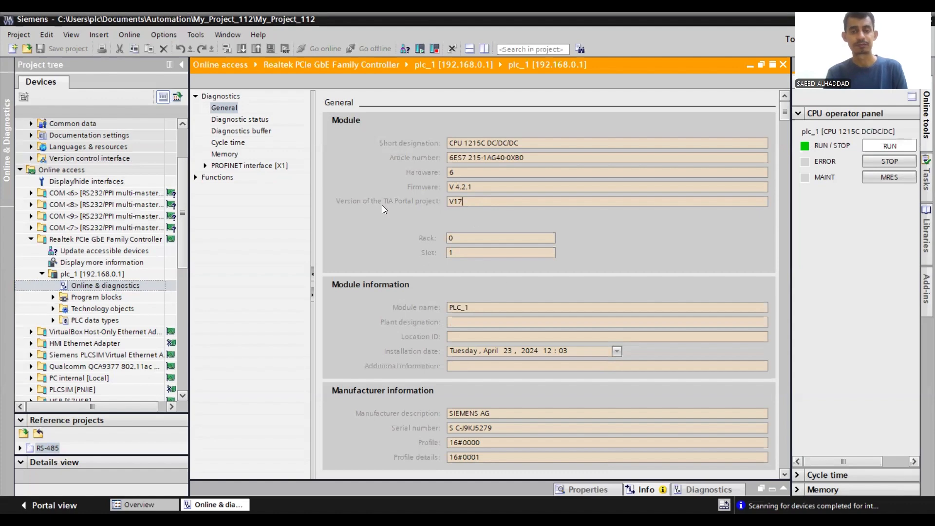
- Open the PLC firmware update function of plc_1 and check the firmware version in its online data
{"action": "left_click", "coordinate": [195, 178]}
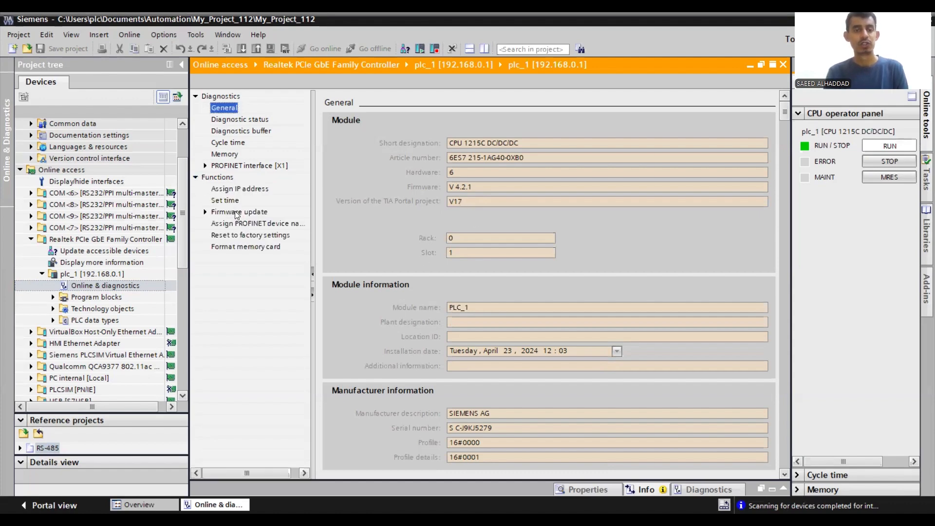
{"action": "left_click", "coordinate": [238, 213]}
{"action": "left_click", "coordinate": [205, 211]}
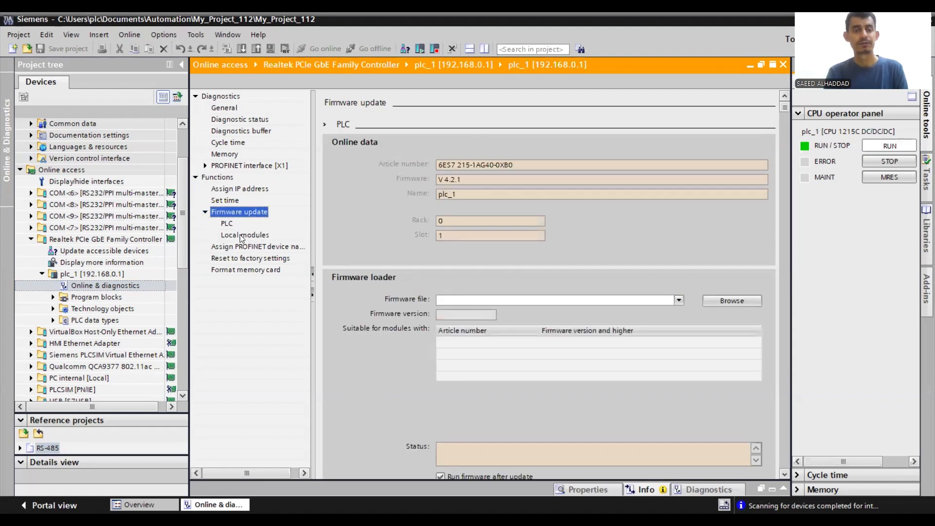
{"action": "left_click", "coordinate": [230, 225]}
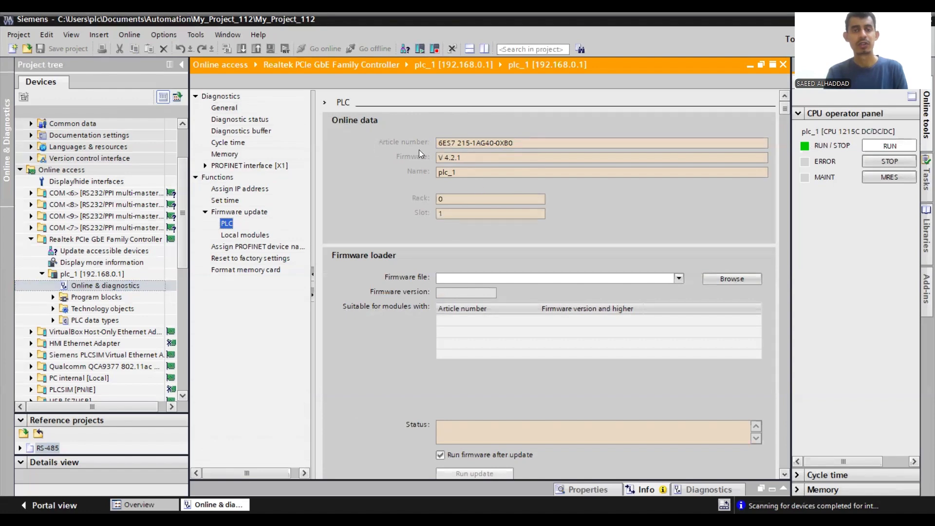
{"action": "left_click_drag", "start_coordinate": [464, 159], "coordinate": [434, 158]}
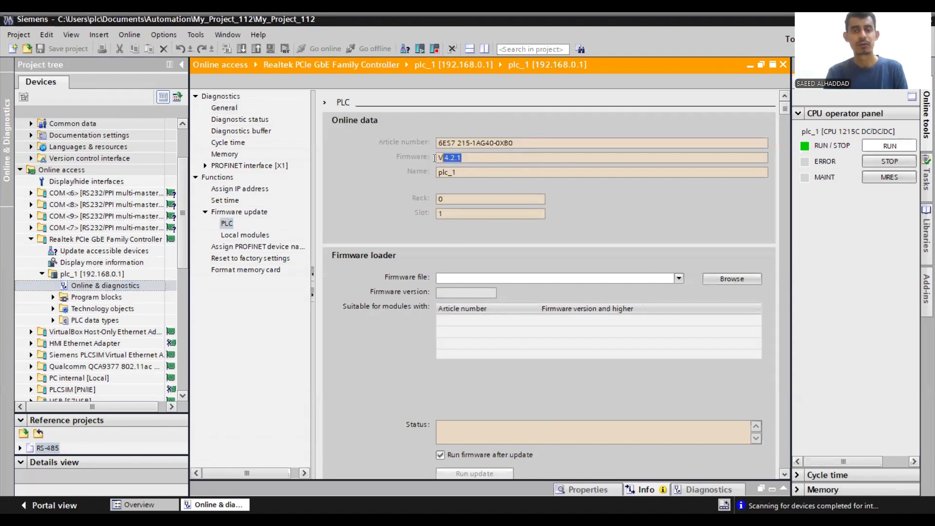
{"action": "left_click", "coordinate": [457, 158]}
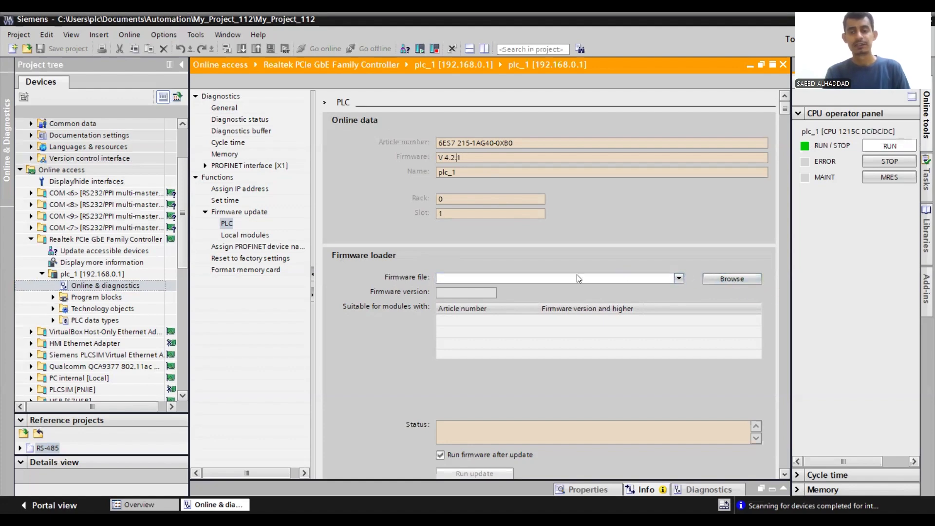
- Browse for a firmware file and open the folder F:\Update Firmware\FW_Update_S7-1200\S7-1200_V4.5
{"action": "left_click", "coordinate": [740, 279]}
{"action": "left_click", "coordinate": [44, 289]}
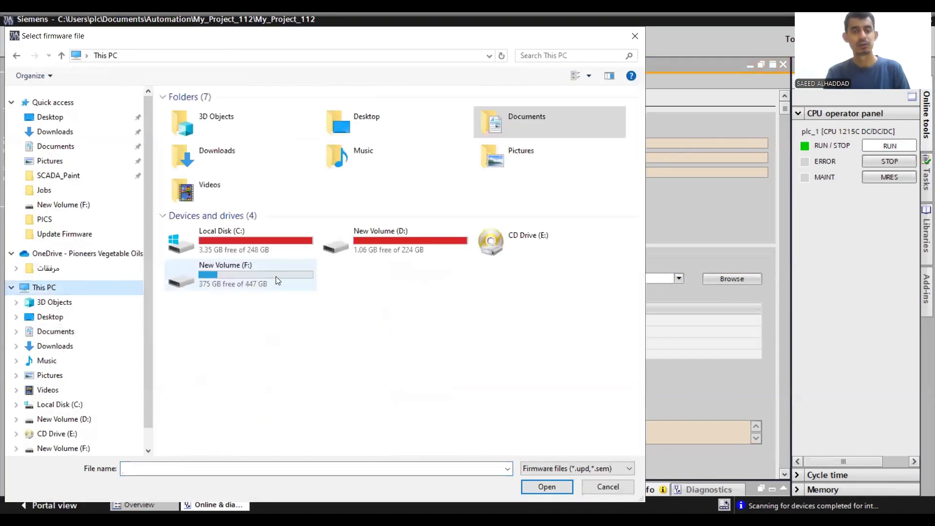
{"action": "double_click", "coordinate": [246, 280]}
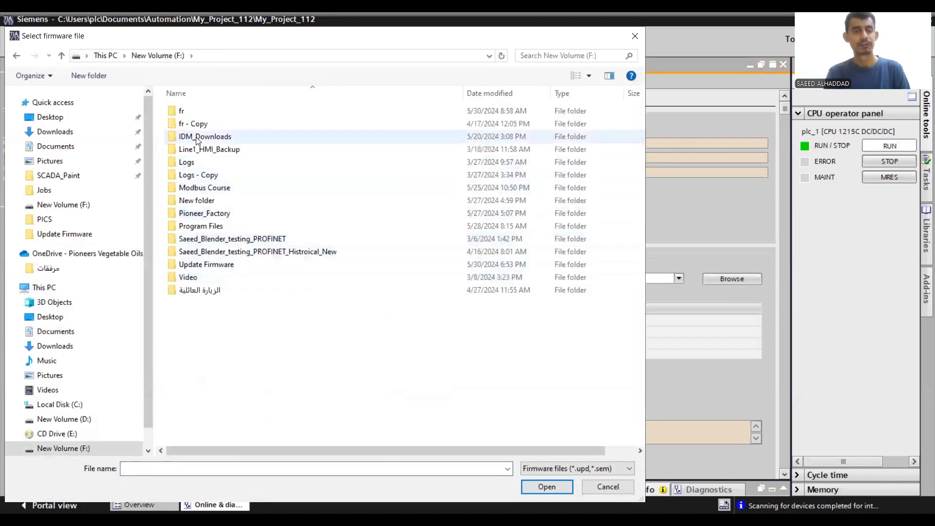
{"action": "left_click", "coordinate": [218, 266]}
{"action": "double_click", "coordinate": [217, 265]}
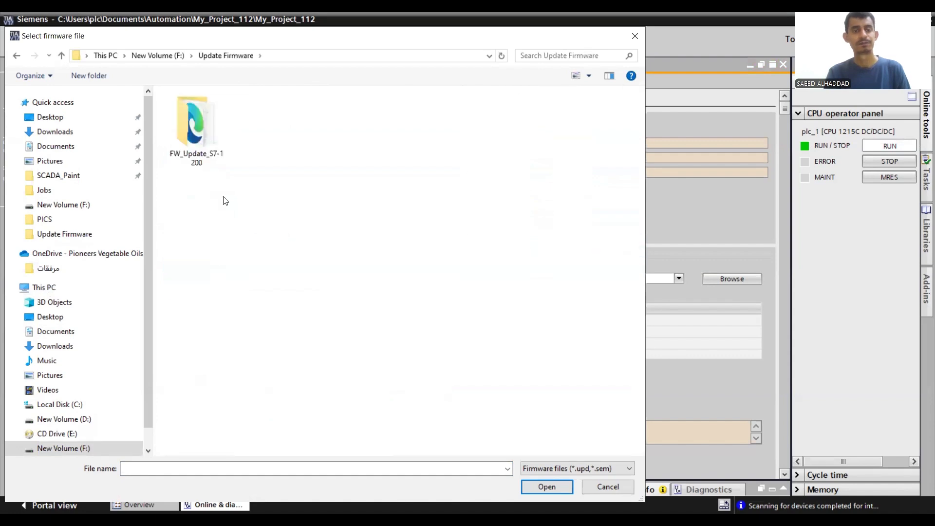
{"action": "left_click", "coordinate": [198, 127]}
{"action": "double_click", "coordinate": [197, 127]}
{"action": "double_click", "coordinate": [210, 111]}
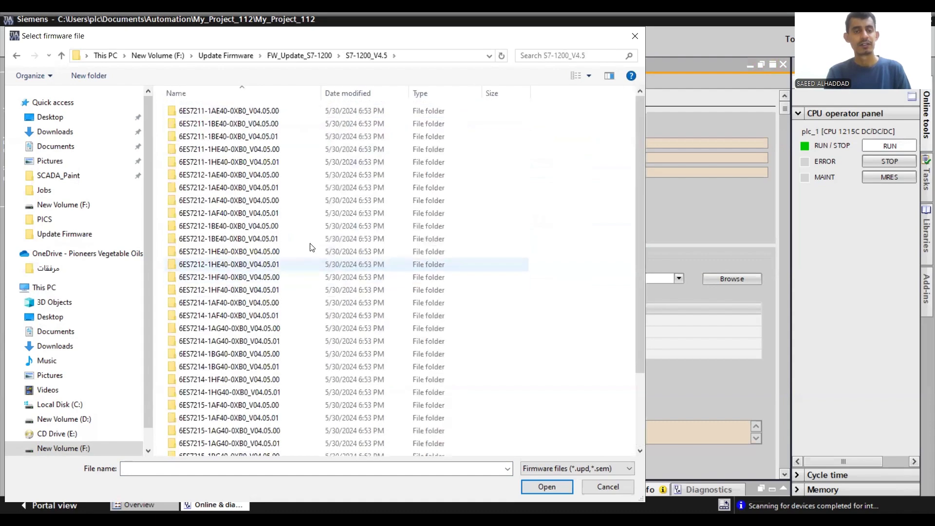
- Load the firmware file 6ES7 215-1AG40-0XB0 V04.05.00.upd from the FWUPDATE.S7S folder inside 6ES7215-1AG40-0XB0_V04.05.00
{"action": "scroll", "coordinate": [214, 195], "scroll_direction": "down", "scroll_amount": 3}
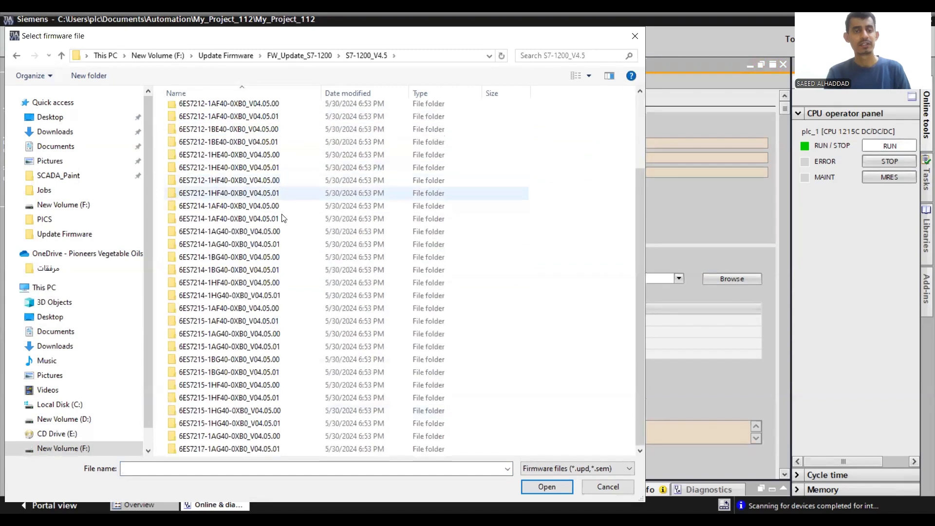
{"action": "scroll", "coordinate": [215, 241], "scroll_direction": "up", "scroll_amount": 3}
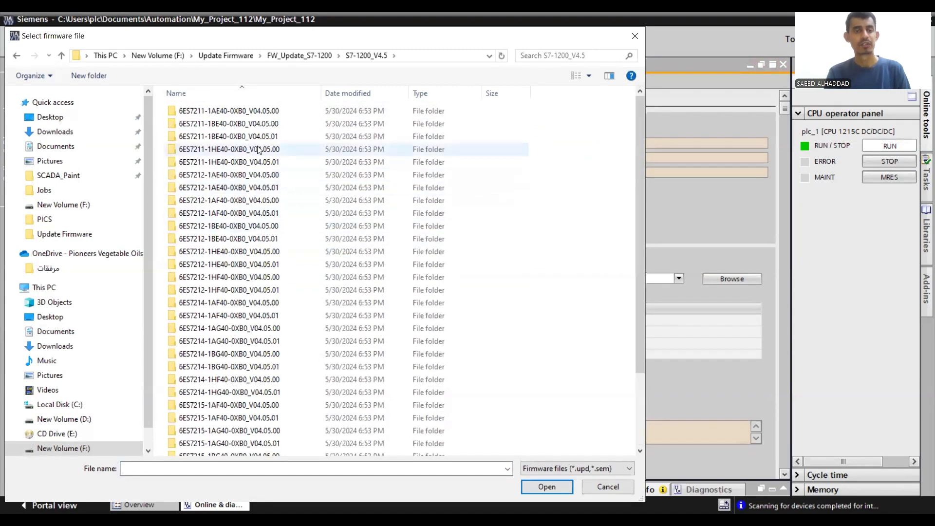
{"action": "scroll", "coordinate": [280, 333], "scroll_direction": "down", "scroll_amount": 3}
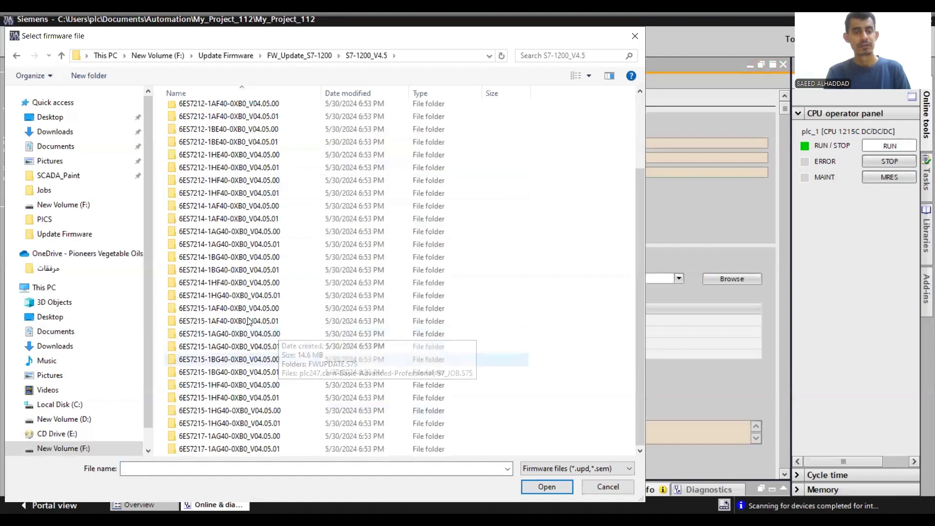
{"action": "scroll", "coordinate": [241, 212], "scroll_direction": "up", "scroll_amount": 3}
{"action": "scroll", "coordinate": [239, 212], "scroll_direction": "down", "scroll_amount": 3}
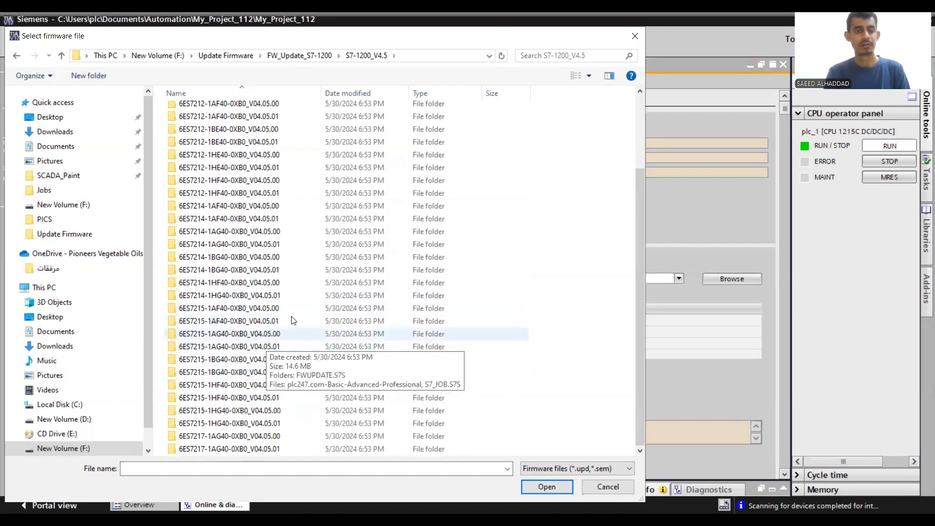
{"action": "left_click", "coordinate": [214, 336]}
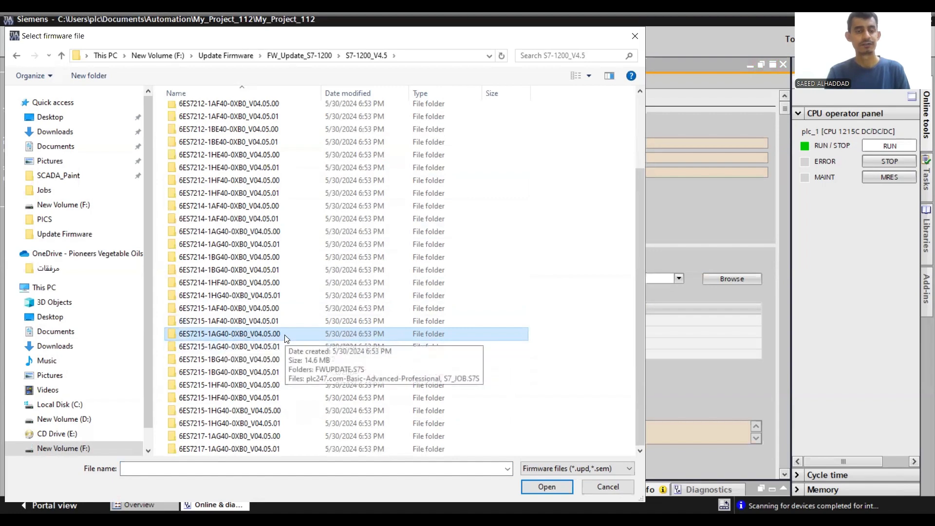
{"action": "double_click", "coordinate": [263, 334]}
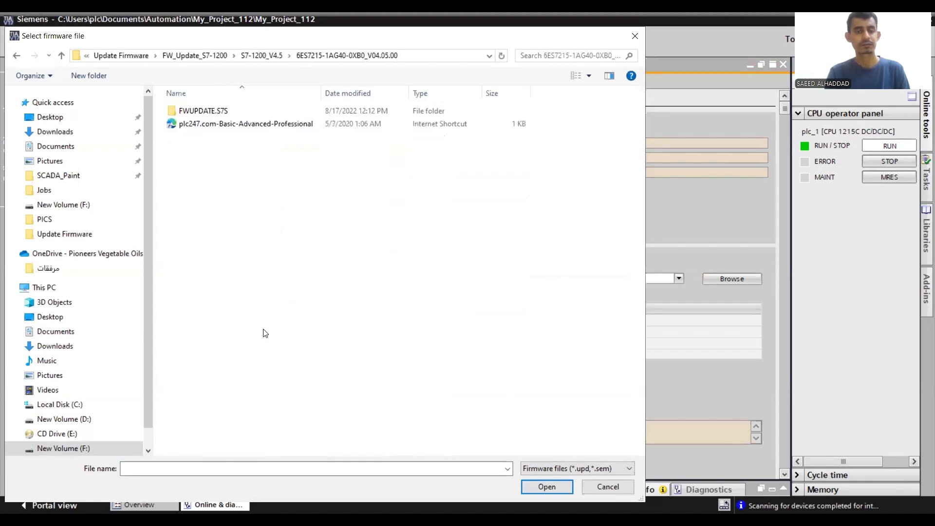
{"action": "double_click", "coordinate": [207, 112]}
{"action": "left_click", "coordinate": [207, 113]}
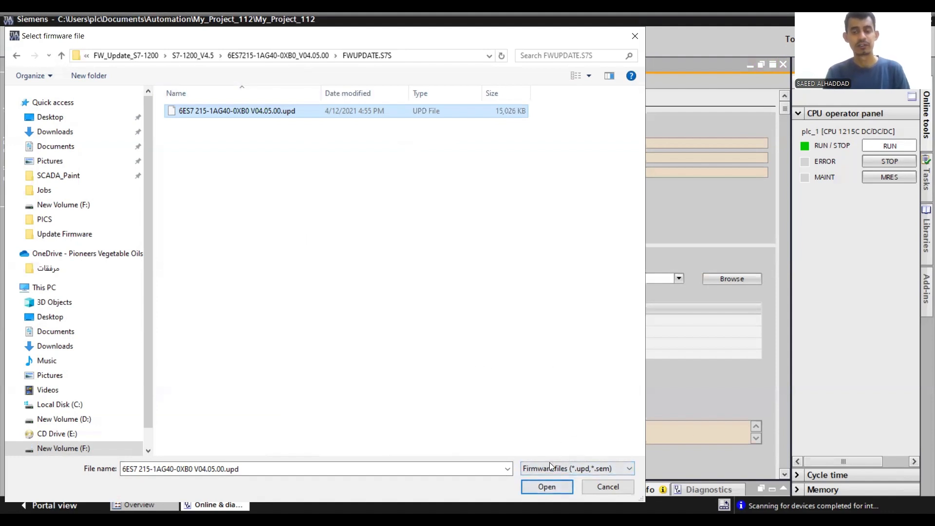
{"action": "left_click", "coordinate": [547, 487]}
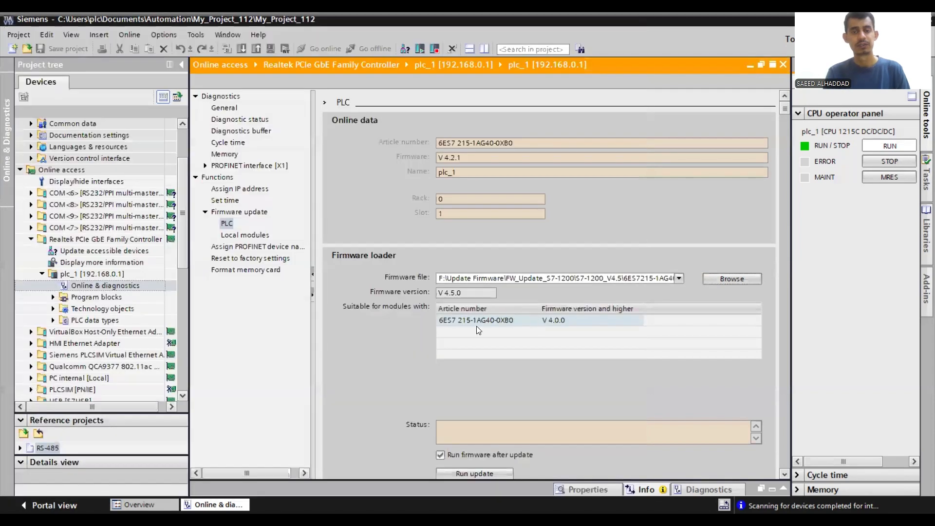
- Check the loaded file's firmware version and the article number and minimum firmware of the modules it suits
{"action": "left_click", "coordinate": [462, 319]}
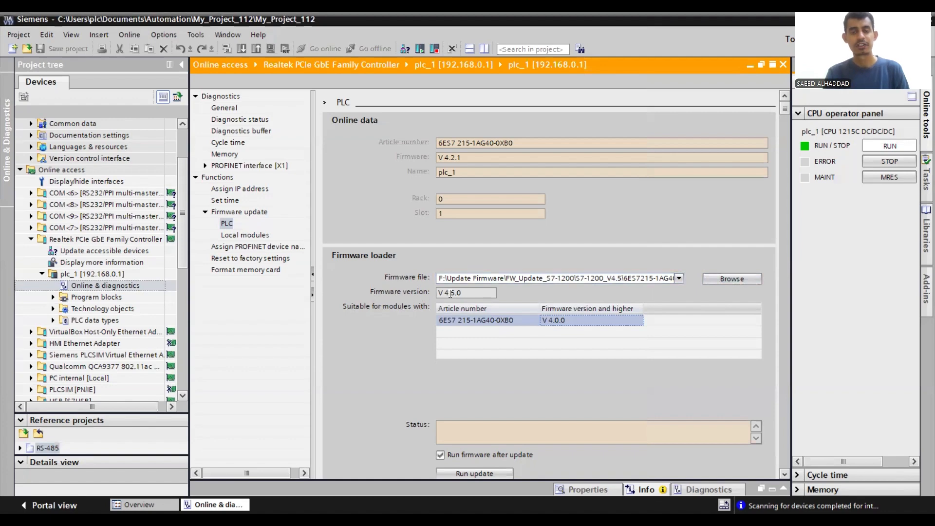
{"action": "mouse_move", "coordinate": [465, 294]}
{"action": "left_mouse_down"}
{"action": "mouse_move", "coordinate": [438, 294]}
{"action": "mouse_move", "coordinate": [459, 295]}
{"action": "left_mouse_up"}
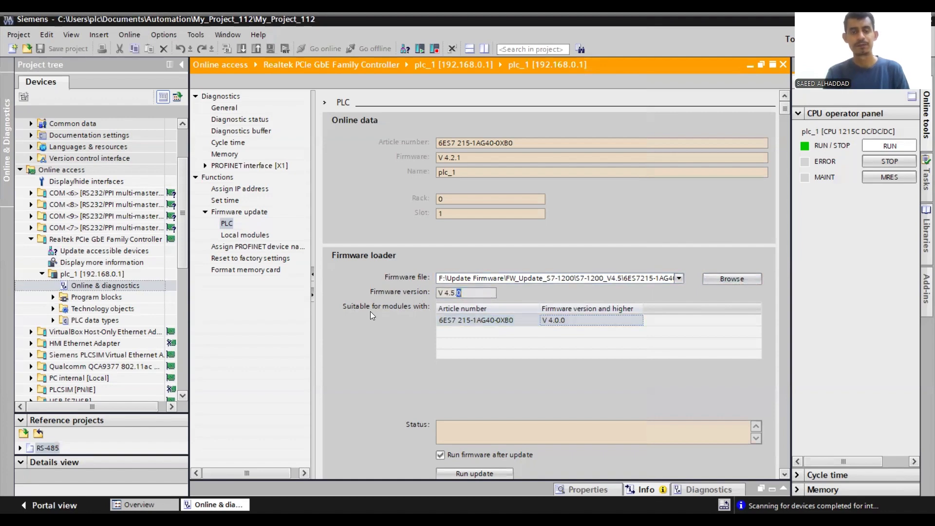
{"action": "left_click", "coordinate": [471, 319]}
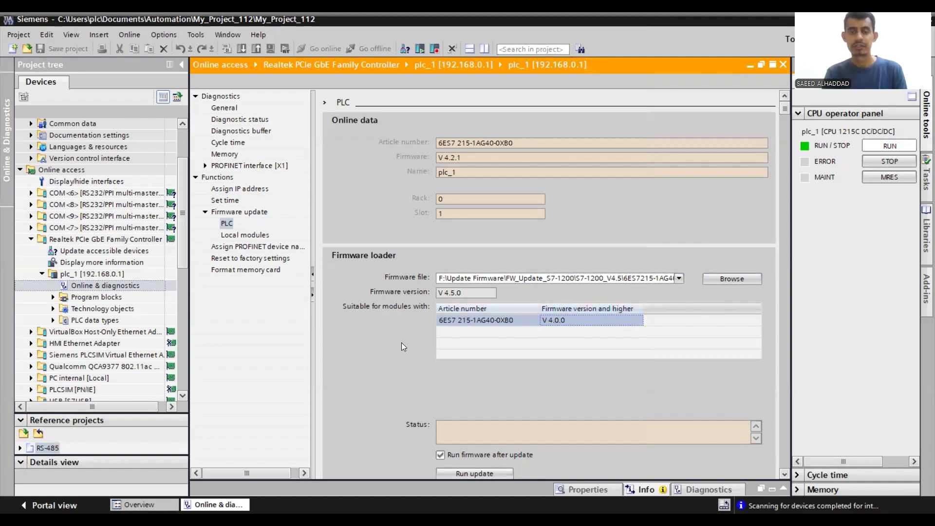
- Run the firmware update on plc_1, allowing the CPU to go to STOP, and start the module again once the transfer finishes
{"action": "scroll", "coordinate": [413, 368], "scroll_direction": "down", "scroll_amount": 2}
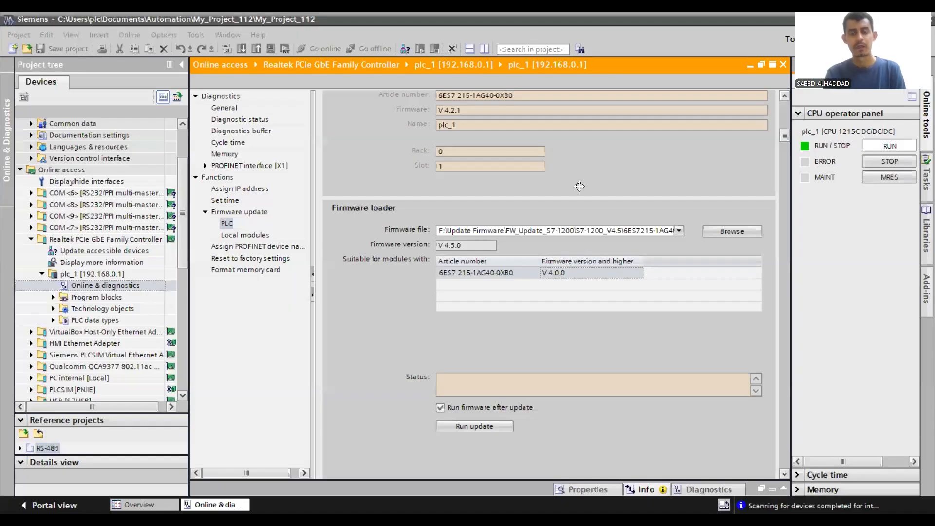
{"action": "left_click", "coordinate": [482, 425]}
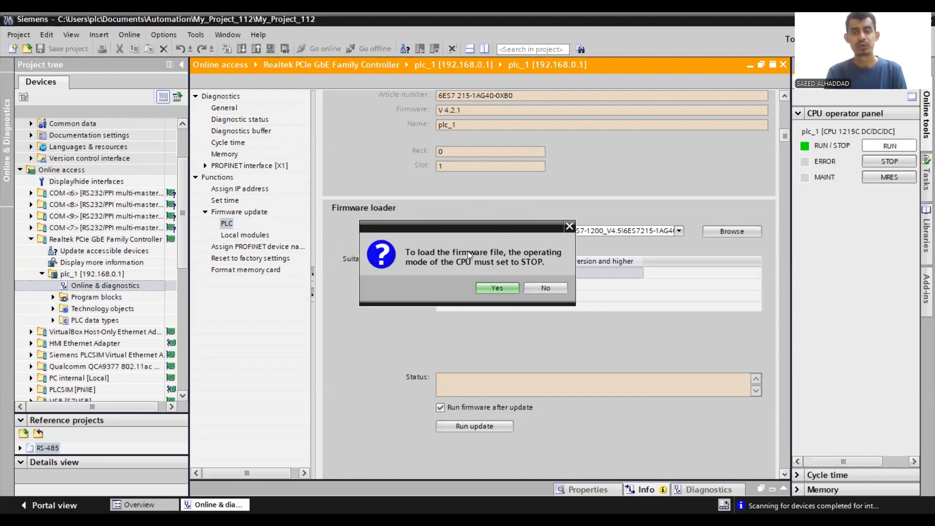
{"action": "left_click", "coordinate": [499, 288]}
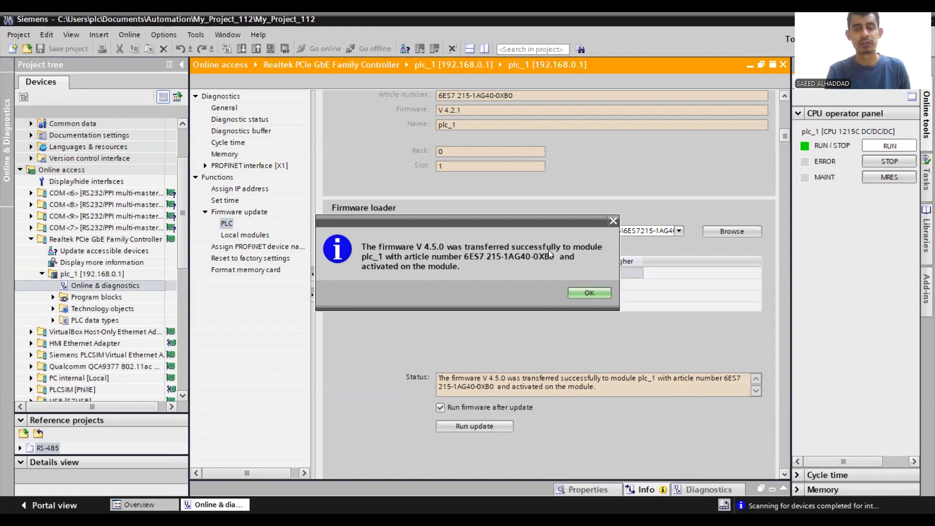
{"action": "left_click", "coordinate": [590, 292]}
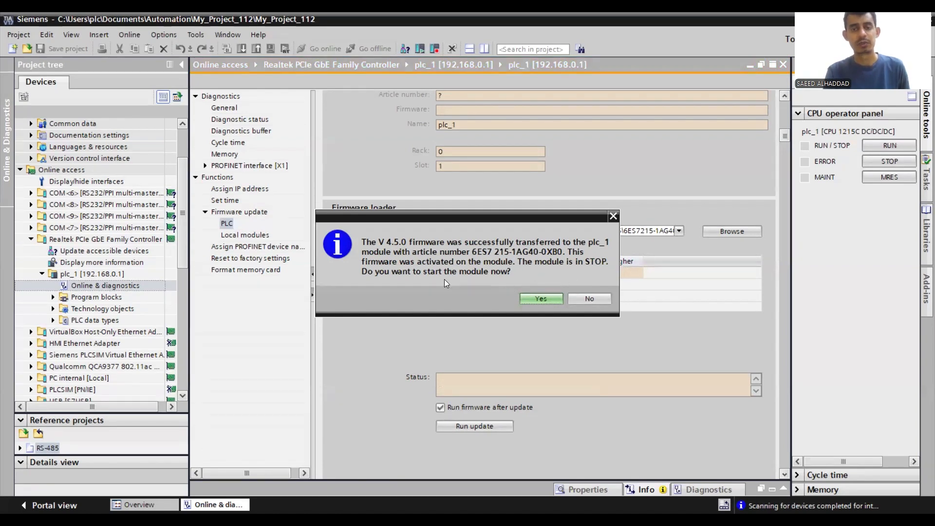
{"action": "left_click", "coordinate": [547, 299]}
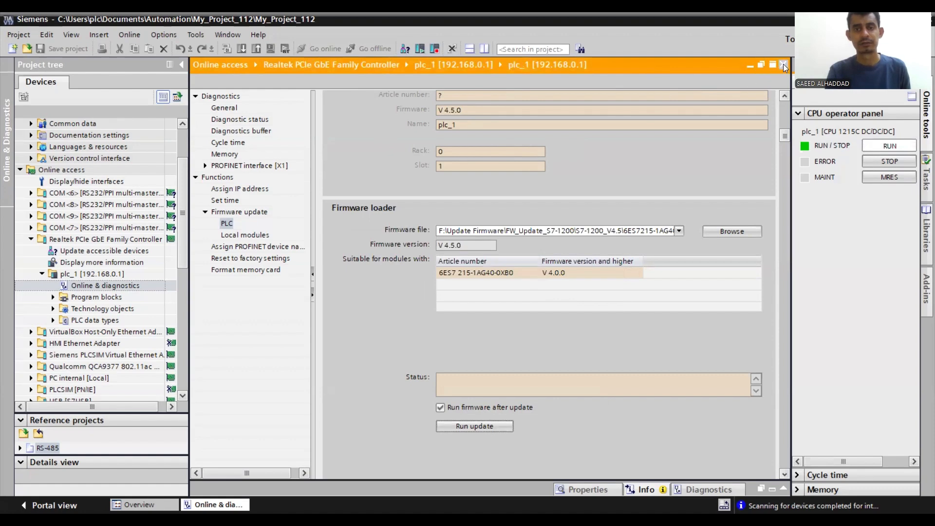
- Close and reopen the online diagnostics of plc_1 and check the firmware version in its general module data
{"action": "scroll", "coordinate": [570, 214], "scroll_direction": "up", "scroll_amount": 2}
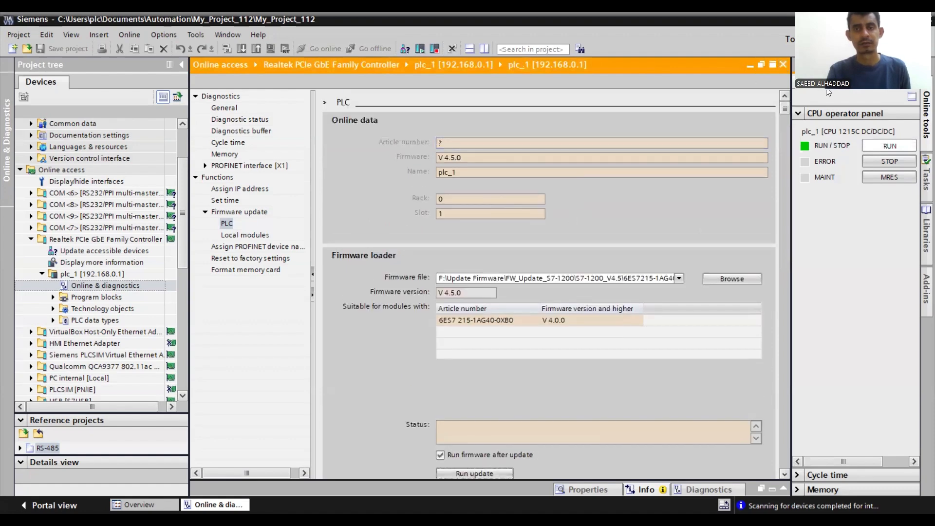
{"action": "left_click", "coordinate": [784, 63]}
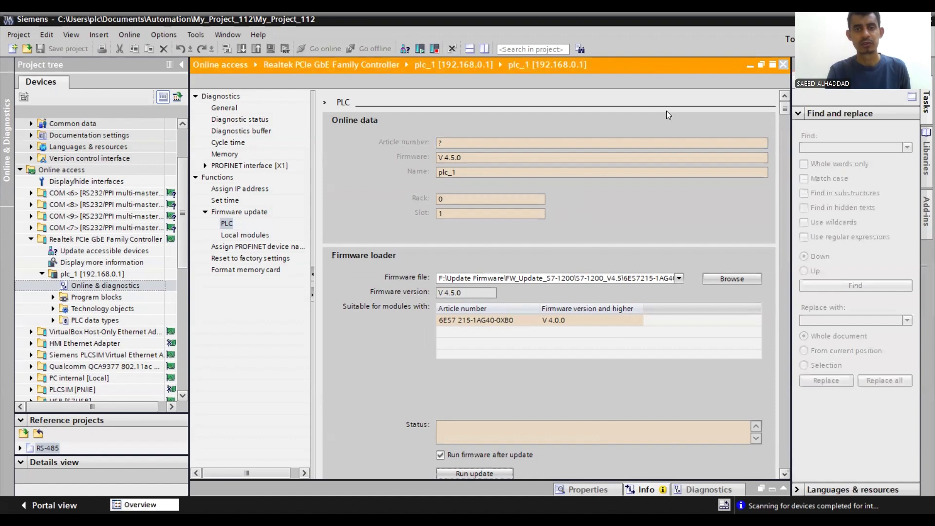
{"action": "double_click", "coordinate": [107, 285]}
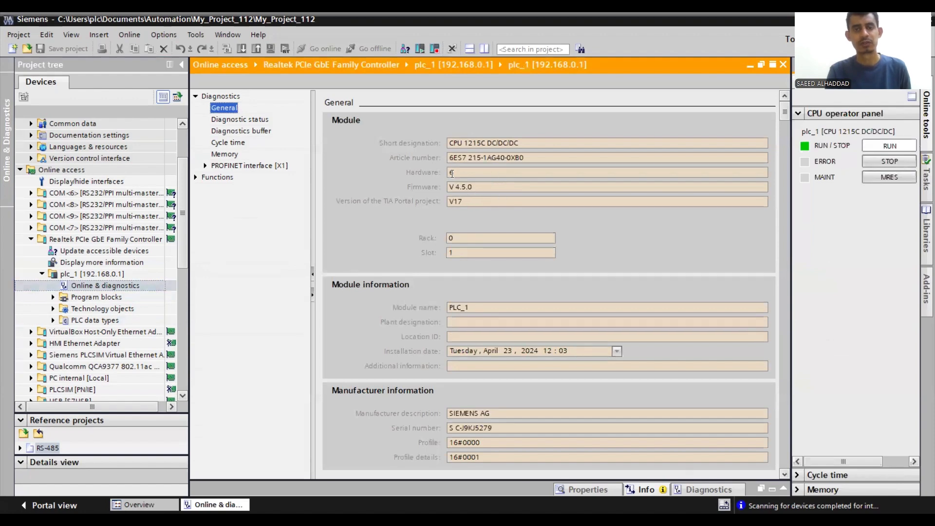
{"action": "mouse_move", "coordinate": [449, 187]}
{"action": "left_mouse_down"}
{"action": "mouse_move", "coordinate": [475, 189]}
{"action": "mouse_move", "coordinate": [438, 189]}
{"action": "left_mouse_up"}
{"action": "left_click", "coordinate": [473, 189]}
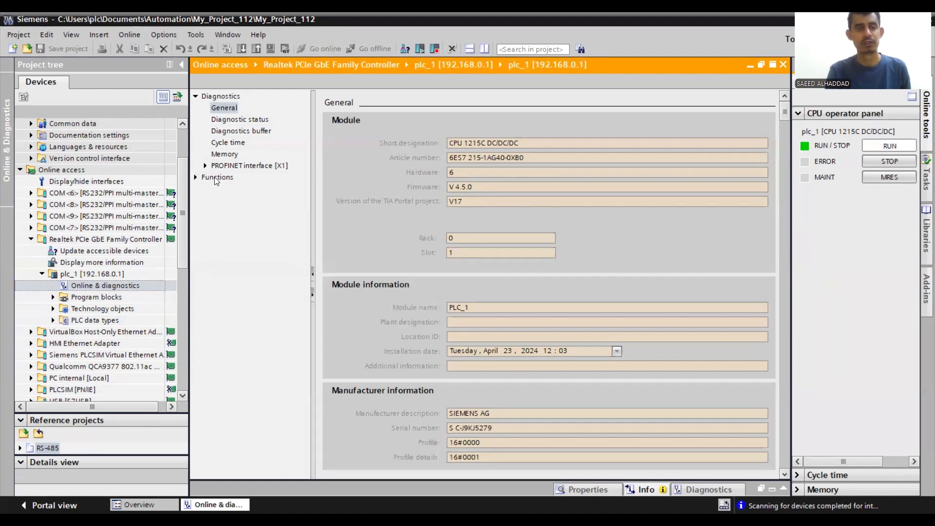
- Open the PLC firmware update function again and verify the firmware version in the online data
{"action": "left_click", "coordinate": [195, 178]}
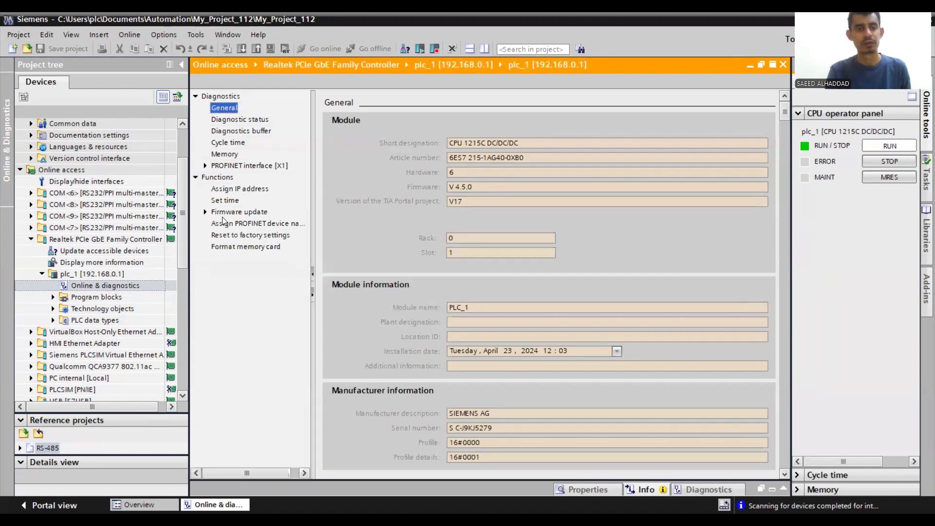
{"action": "left_click", "coordinate": [229, 212]}
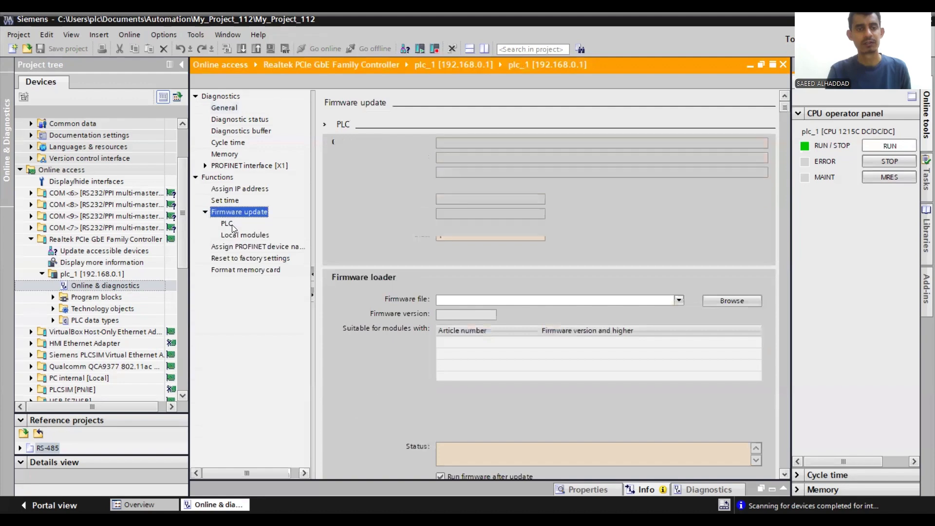
{"action": "left_click", "coordinate": [229, 223]}
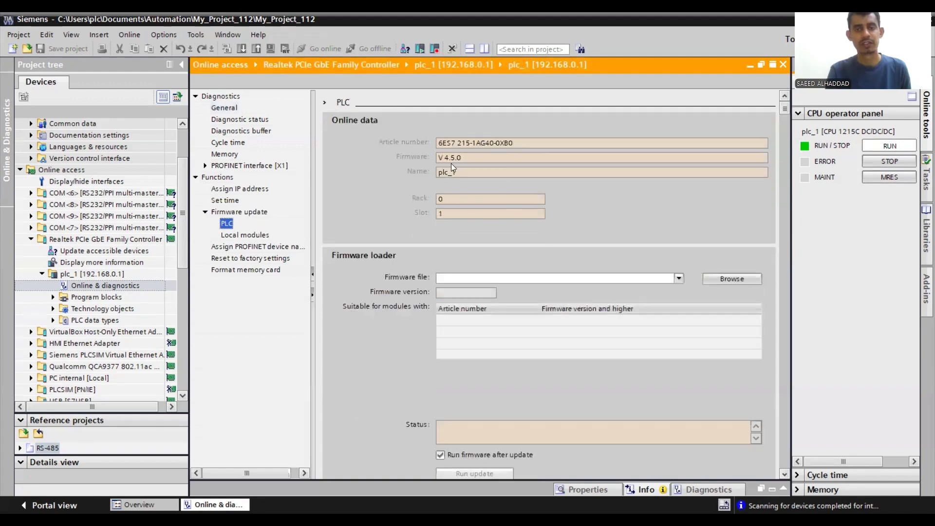
{"action": "left_click_drag", "start_coordinate": [438, 157], "coordinate": [462, 157]}
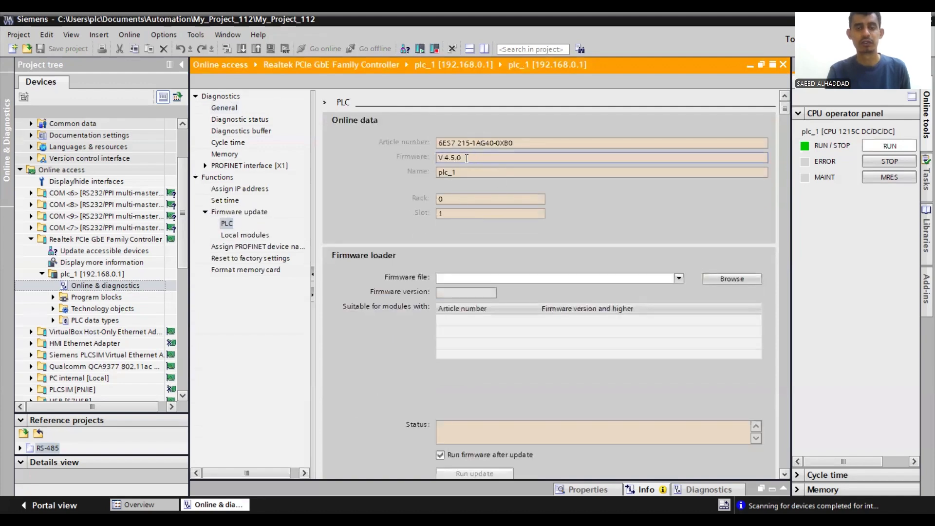
{"action": "left_click", "coordinate": [461, 157]}
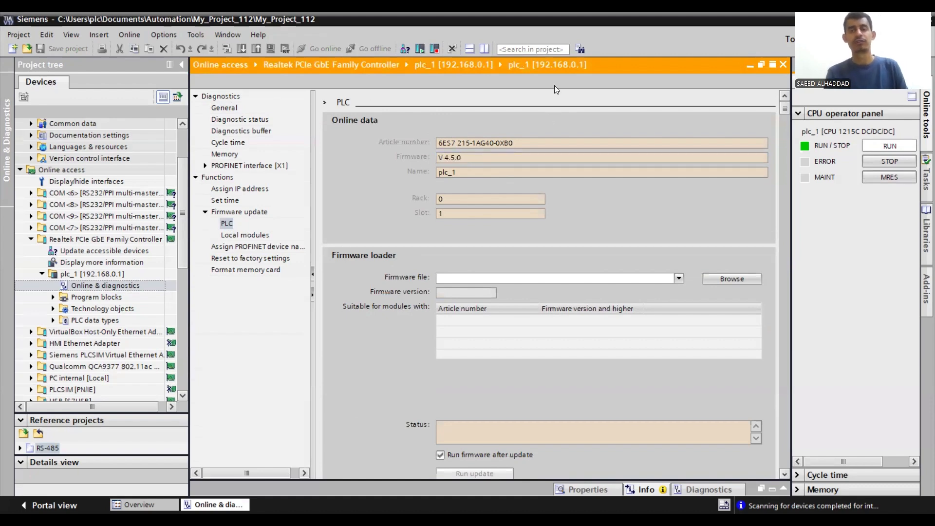